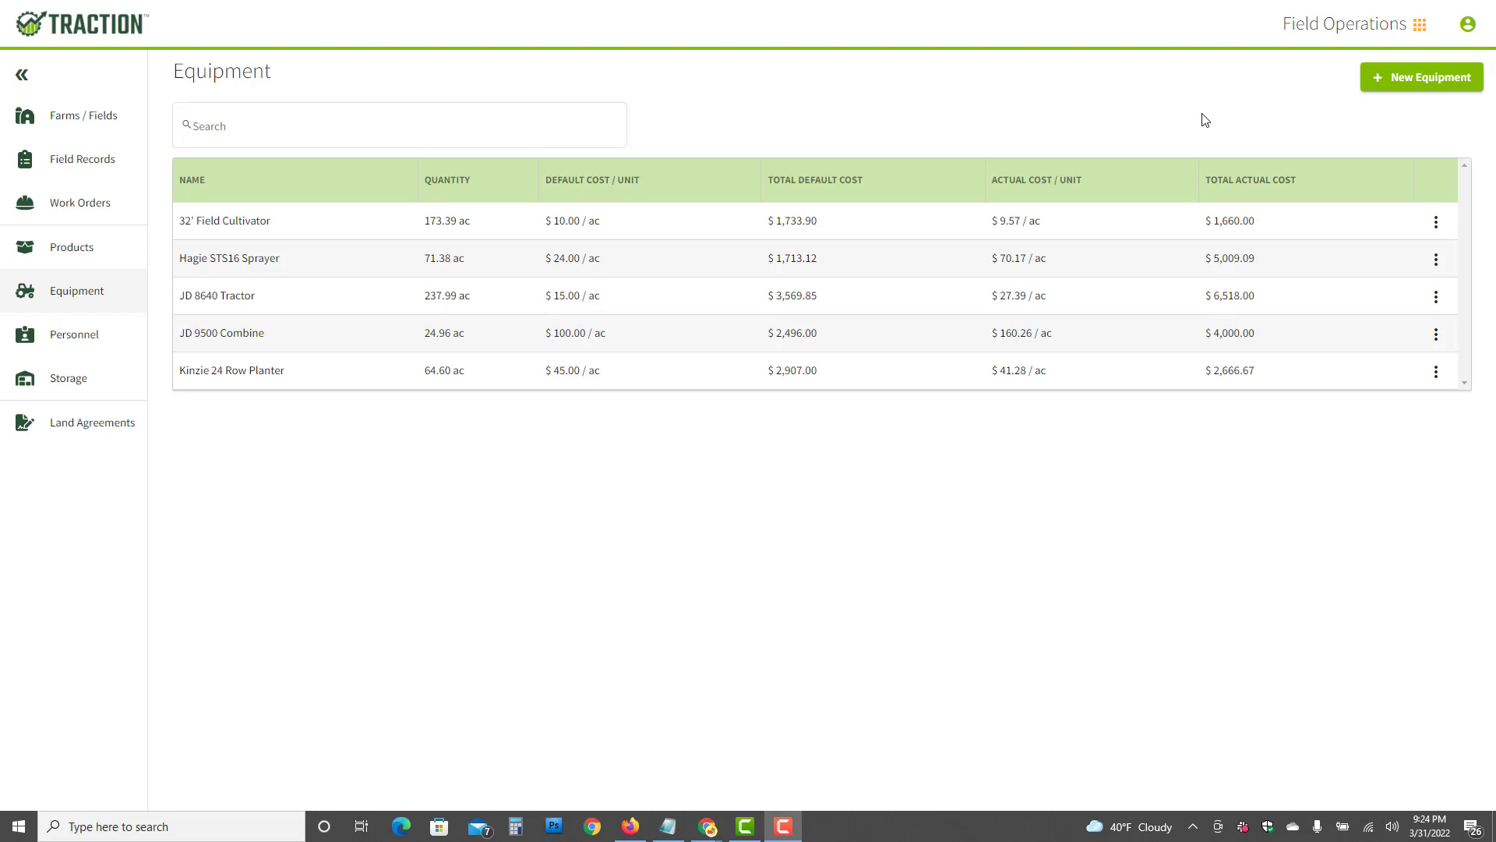
# Return to the Equipment list and open the JD 8640 Tractor's details ($89,000 purchase, $4,800/yr ownership).
pyautogui.click(1330, 31)
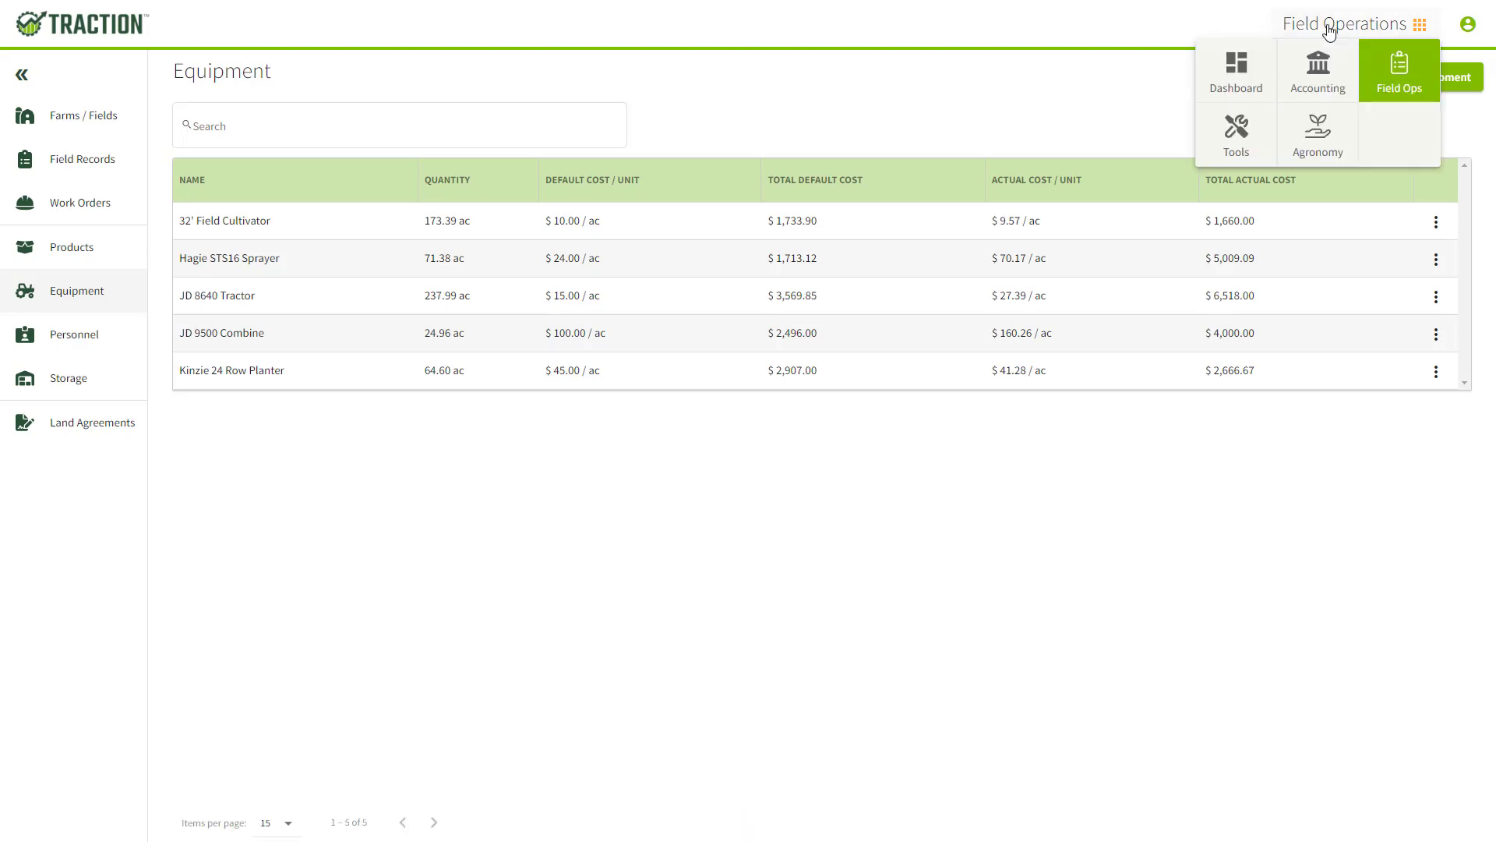
pyautogui.click(106, 293)
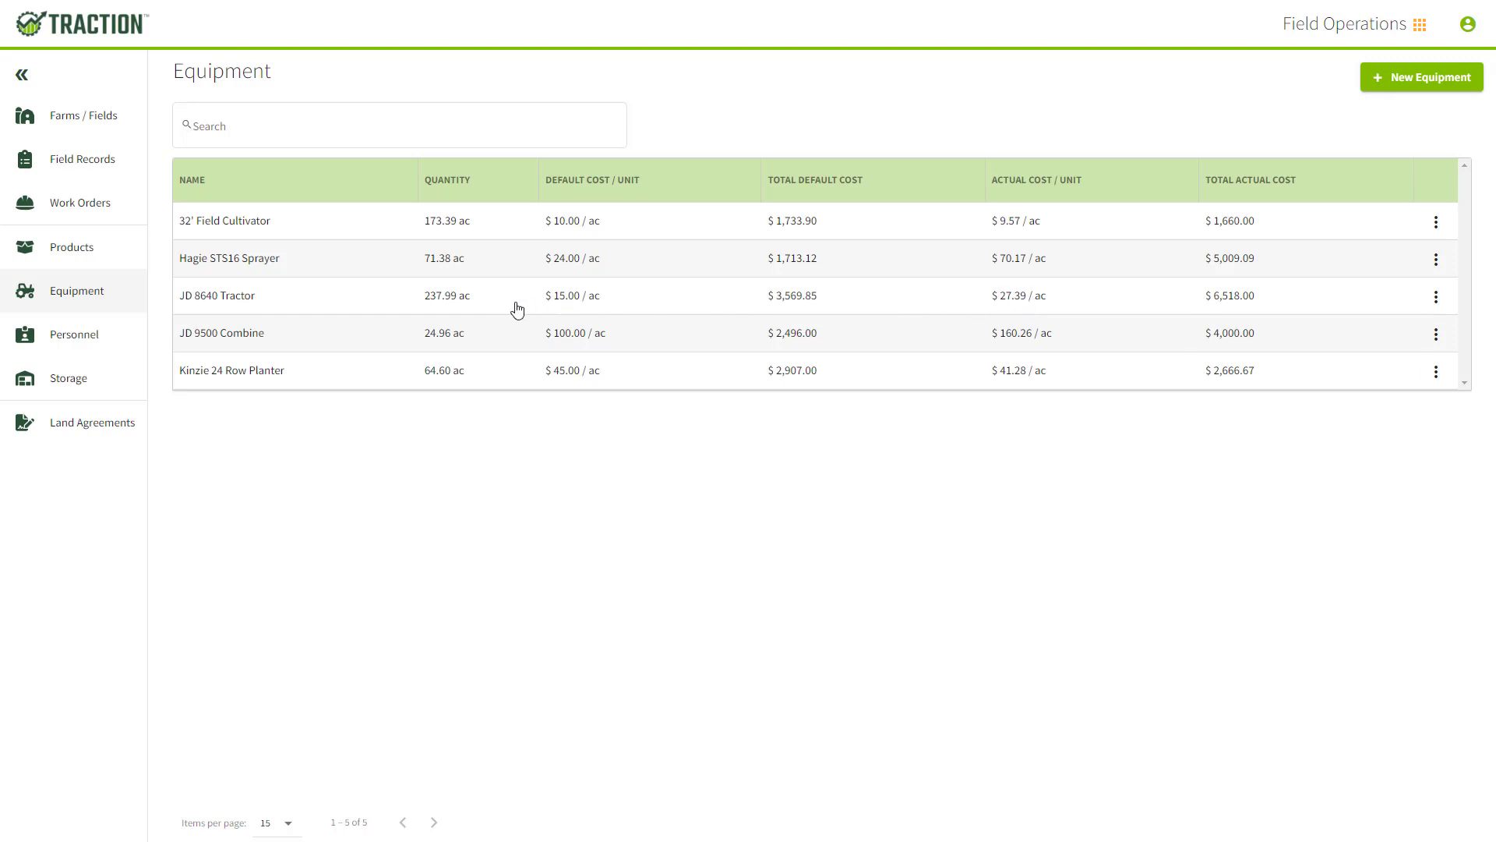
pyautogui.click(1437, 299)
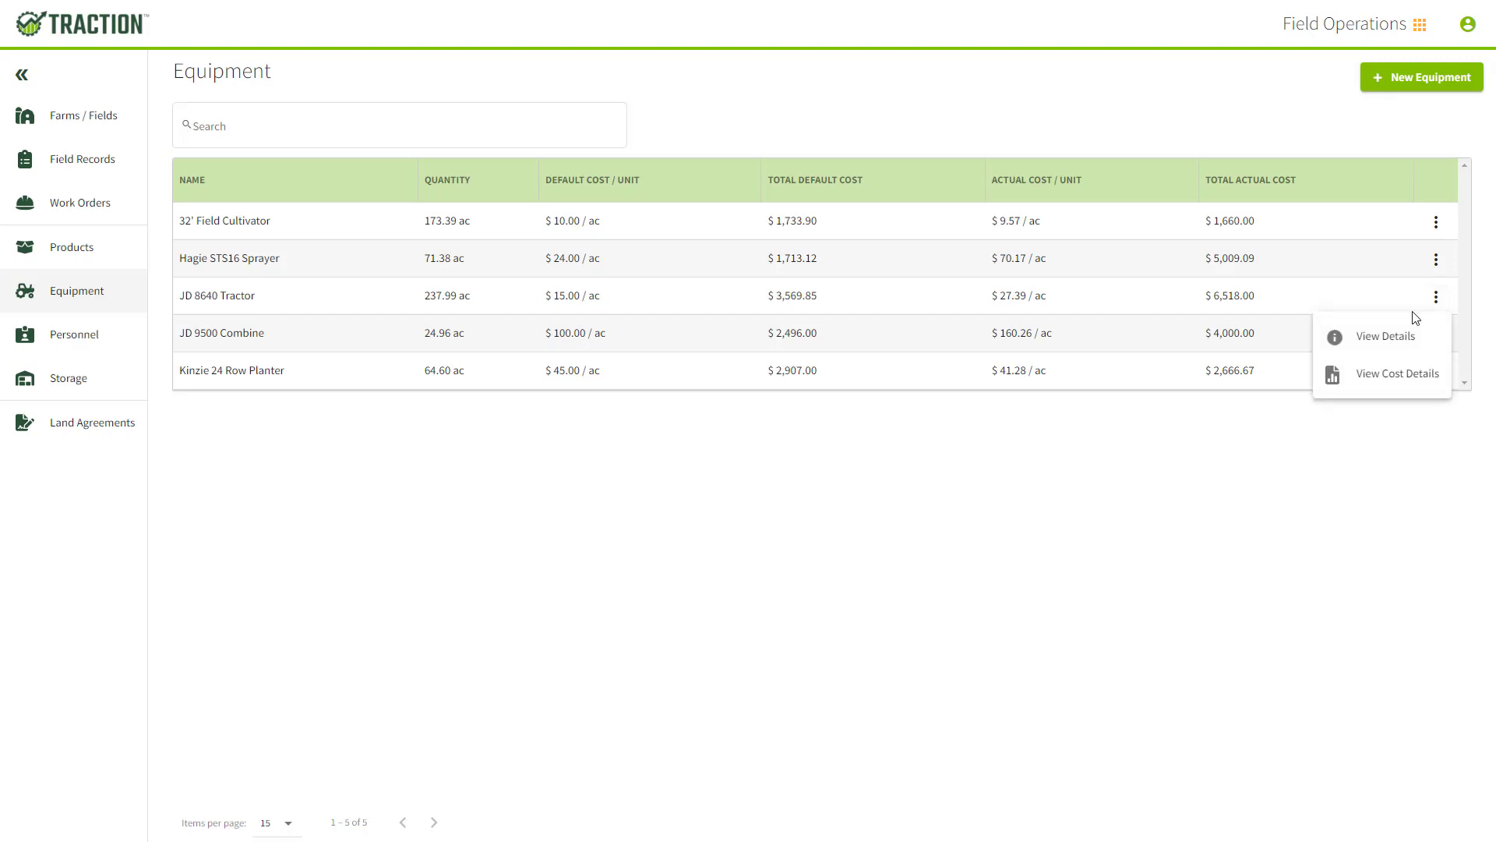
pyautogui.click(1385, 341)
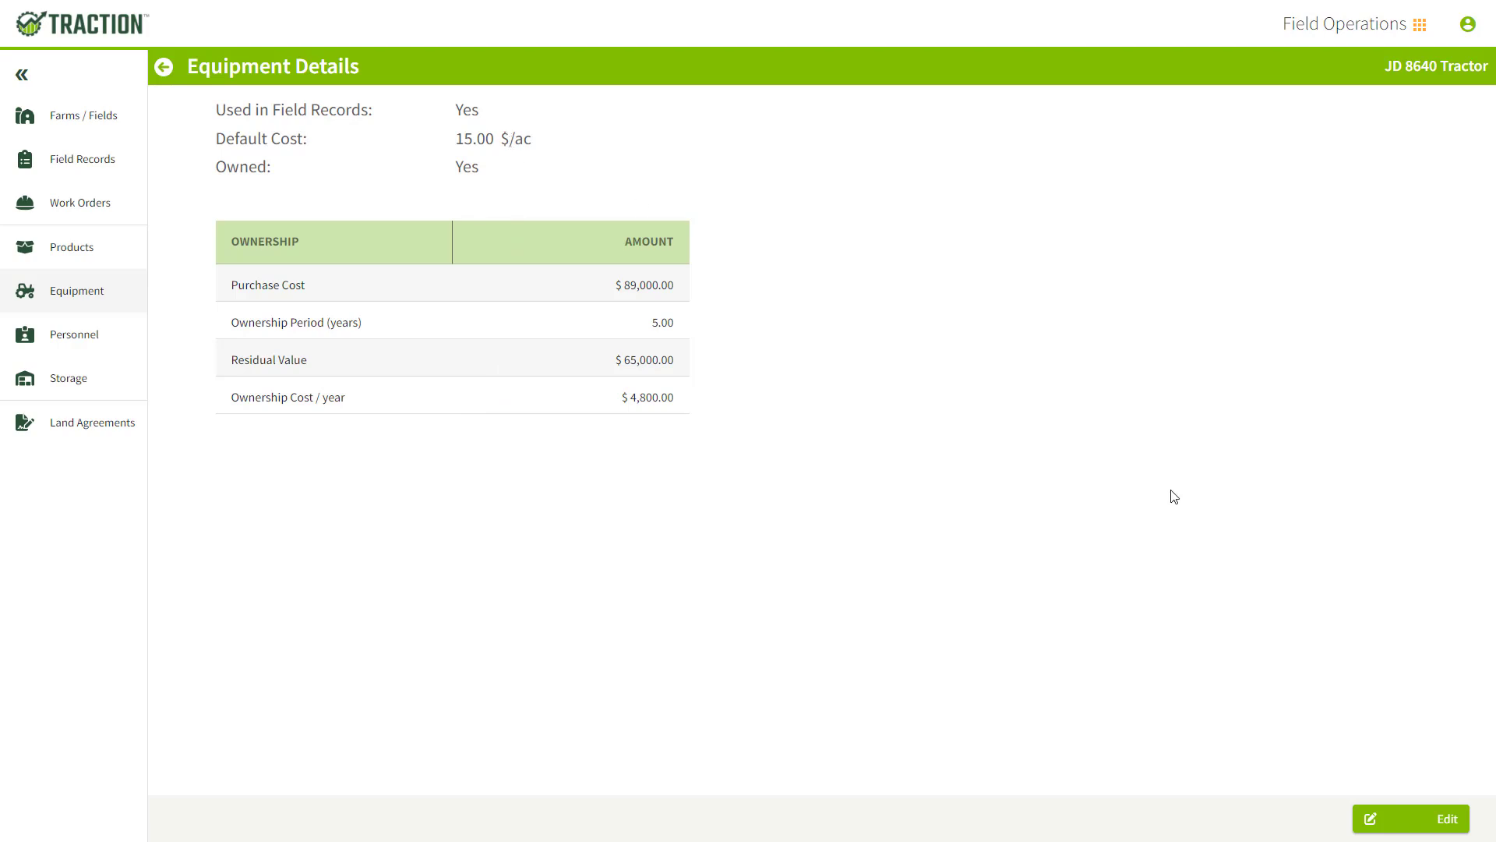
# Change default cost from 15.00 to 20.00 $/ac and ownership from 5 to 10 years, recalculating ownership to 2,400.00.
pyautogui.click(1417, 819)
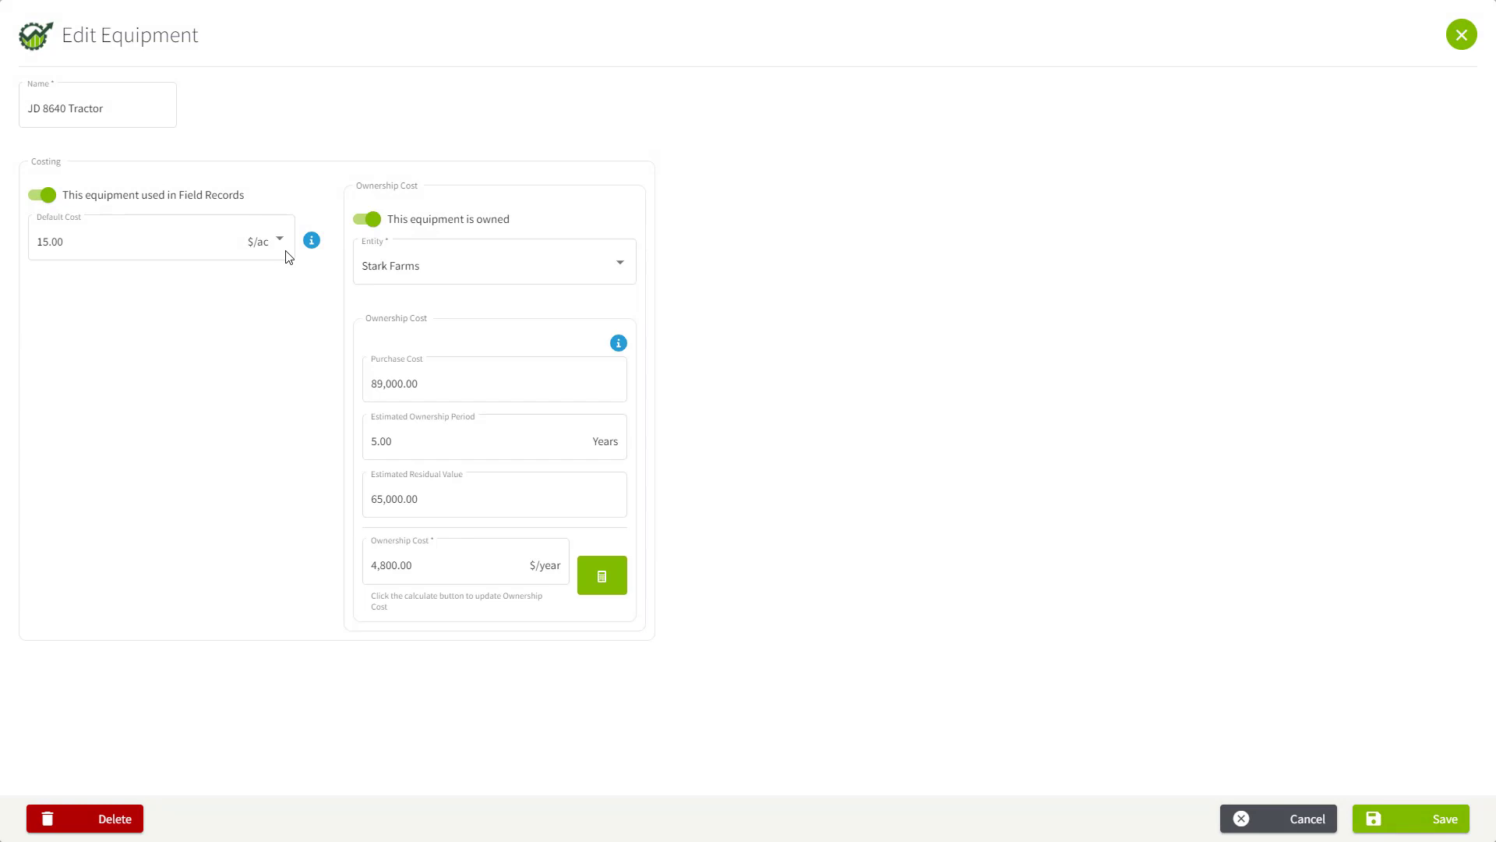
pyautogui.moveTo(288, 250); pyautogui.dragTo(15, 251)
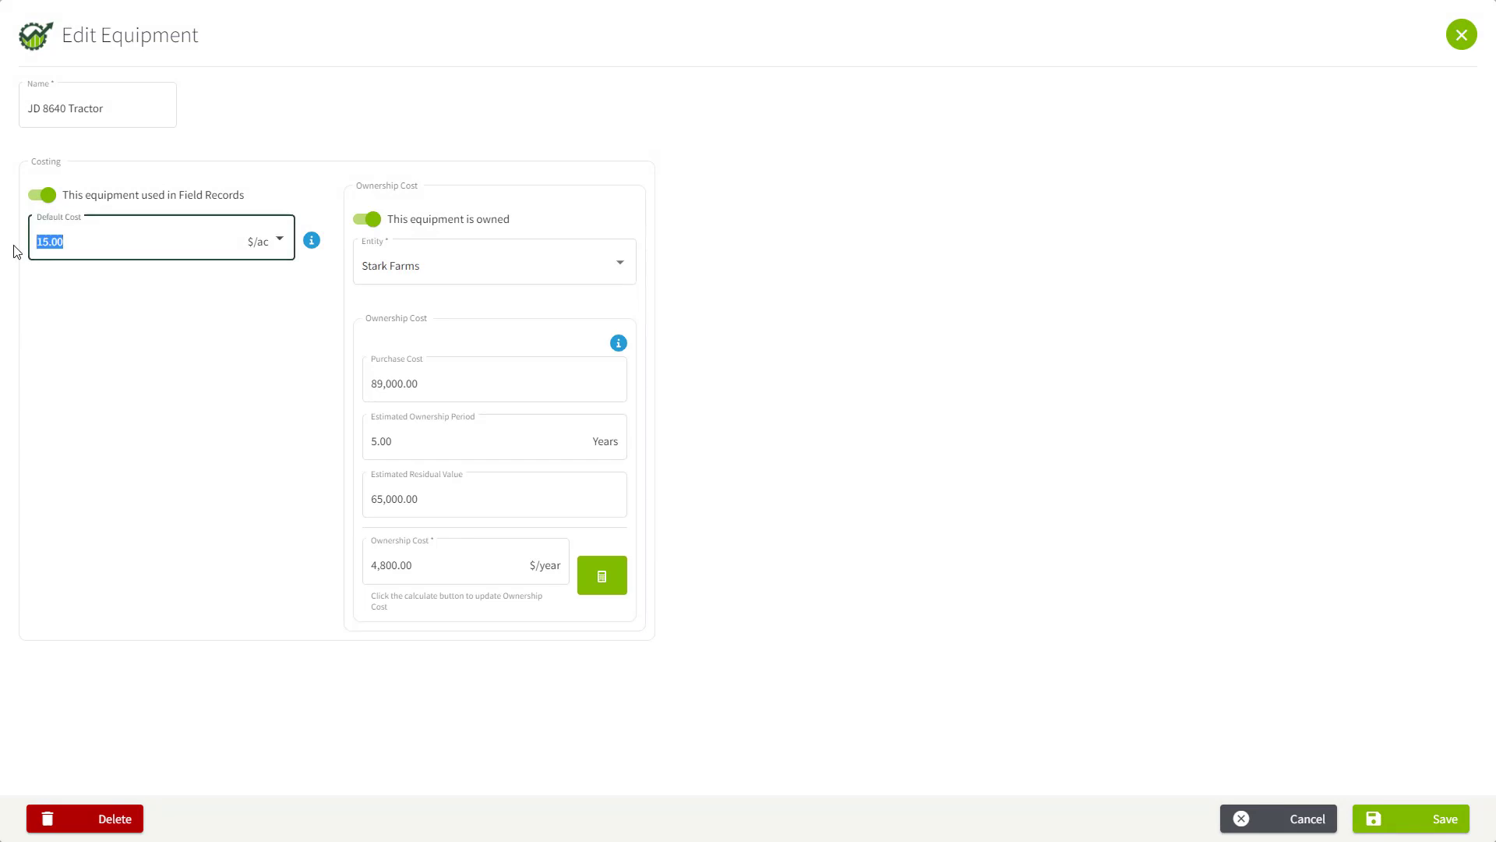
pyautogui.write('20')
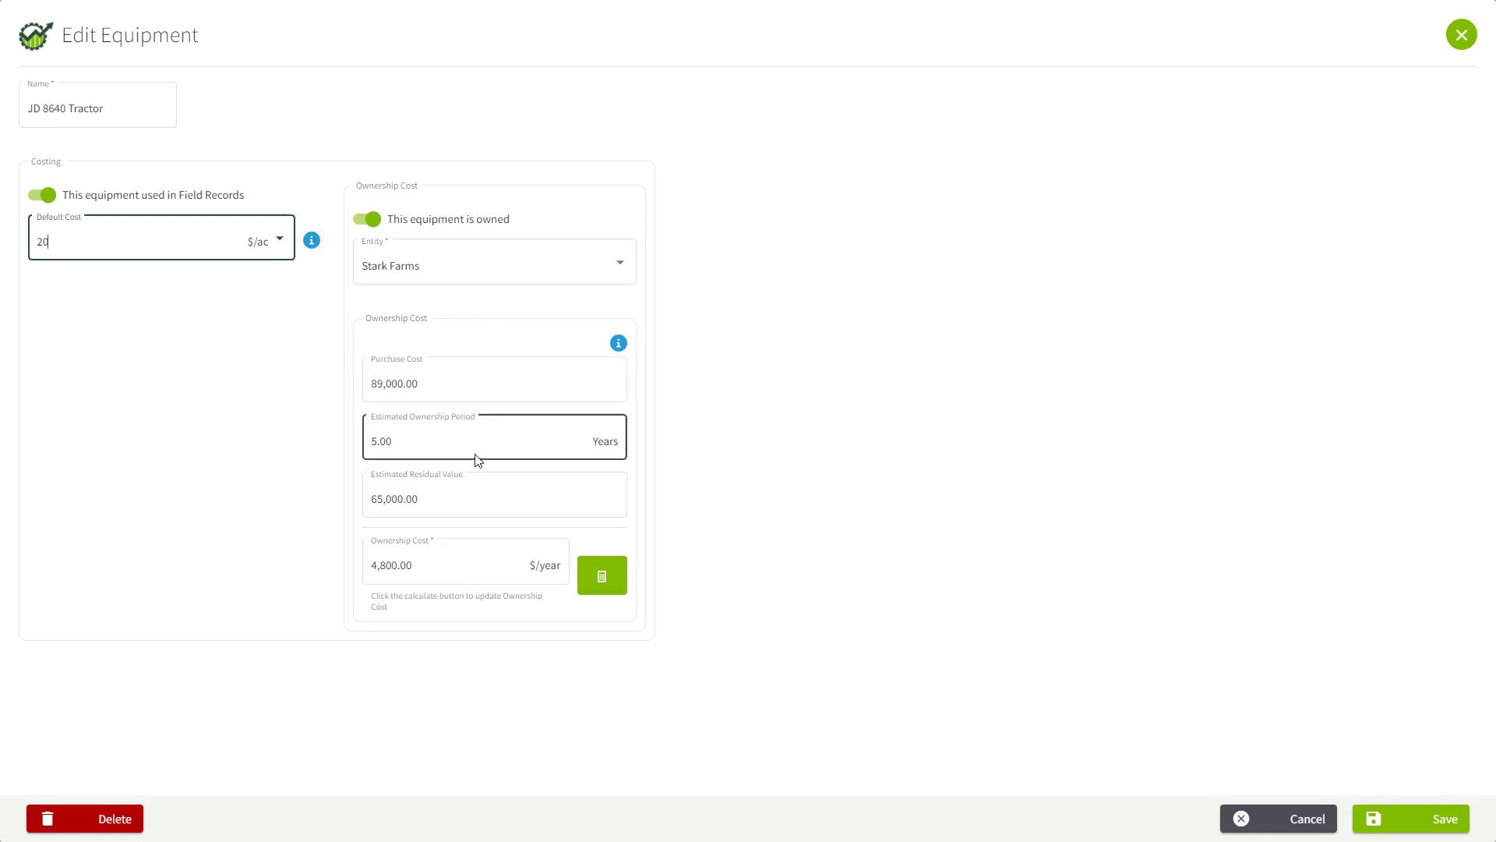
pyautogui.click(396, 440)
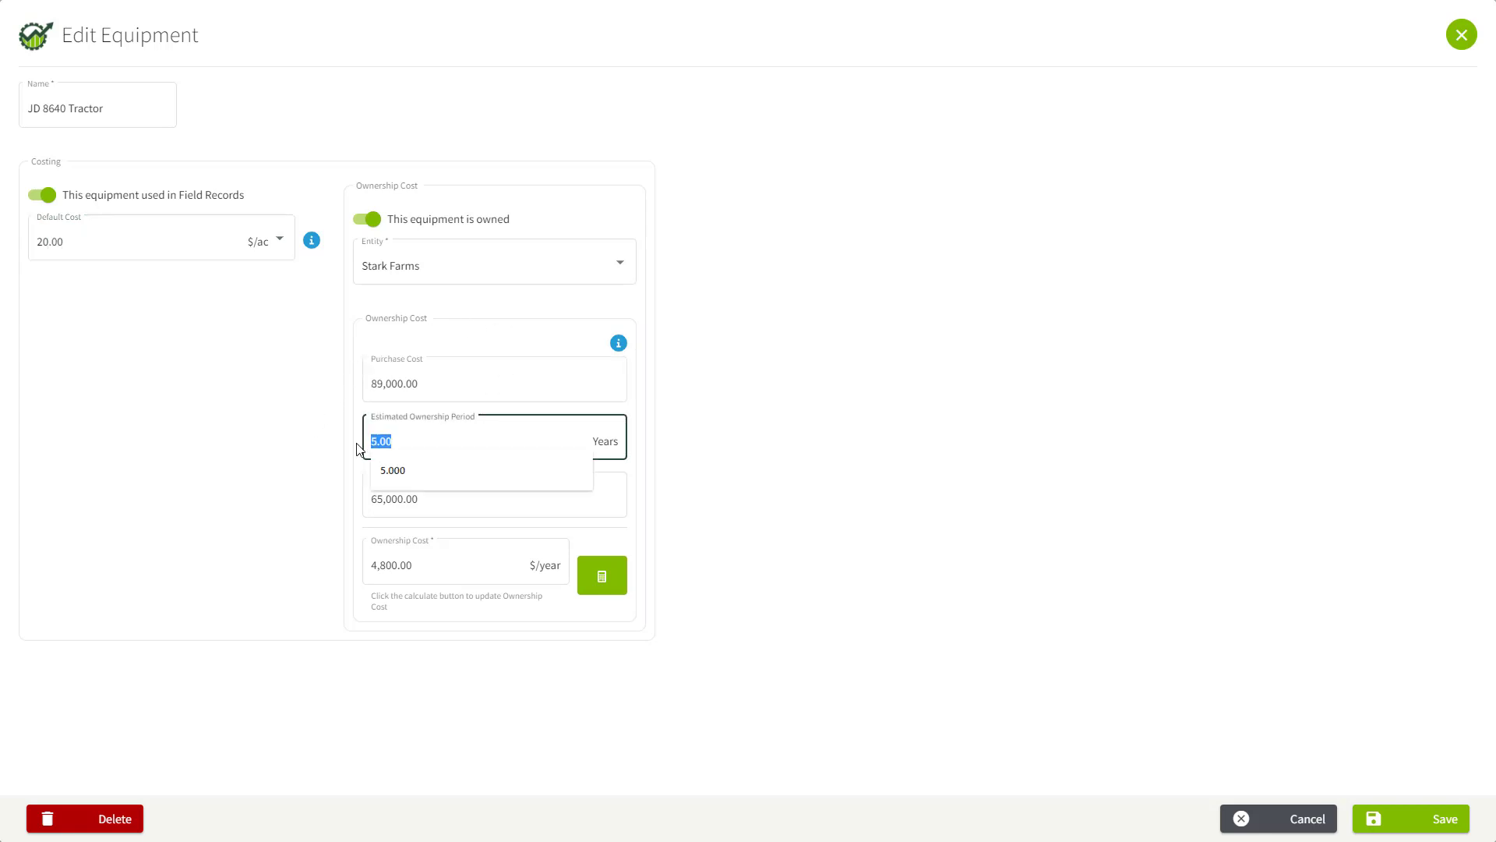
pyautogui.write('10')
pyautogui.click(323, 495)
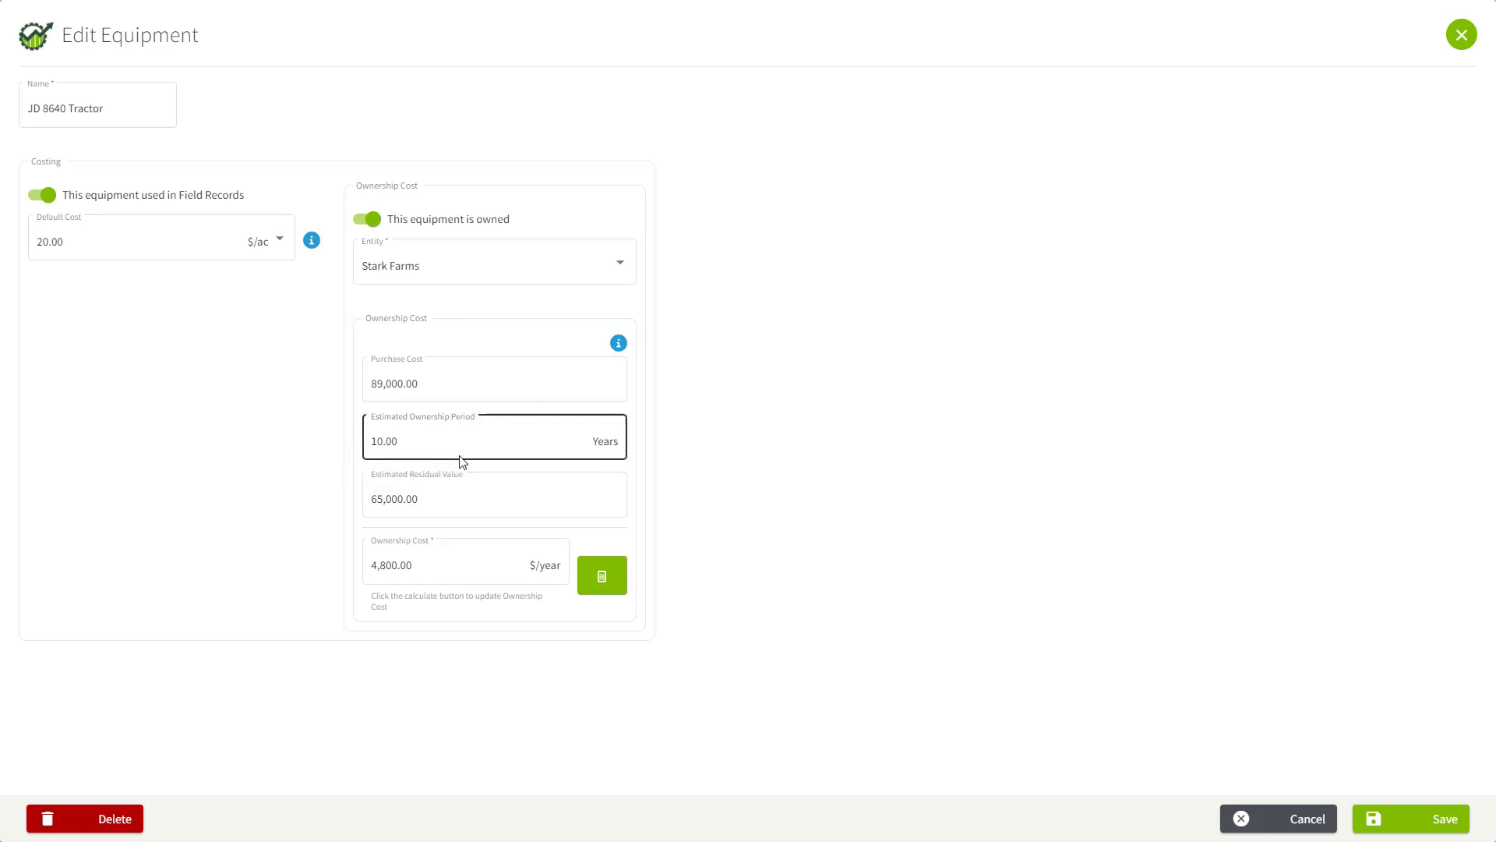
pyautogui.click(605, 583)
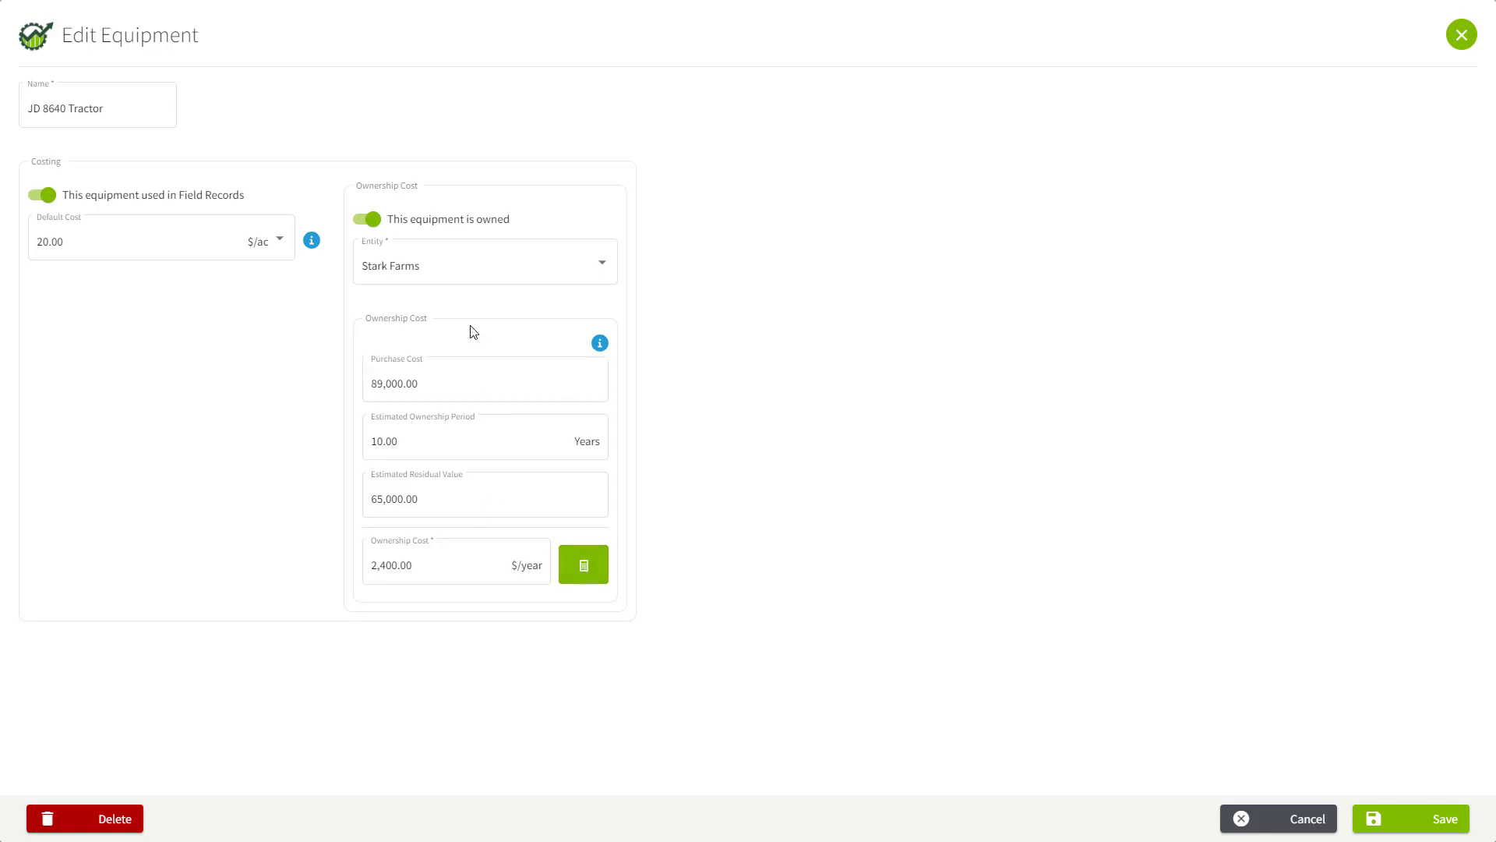
pyautogui.click(472, 499)
pyautogui.click(461, 553)
# Save the tractor edits and go back to the Equipment list, now showing $20.00/ac default cost.
pyautogui.click(1415, 820)
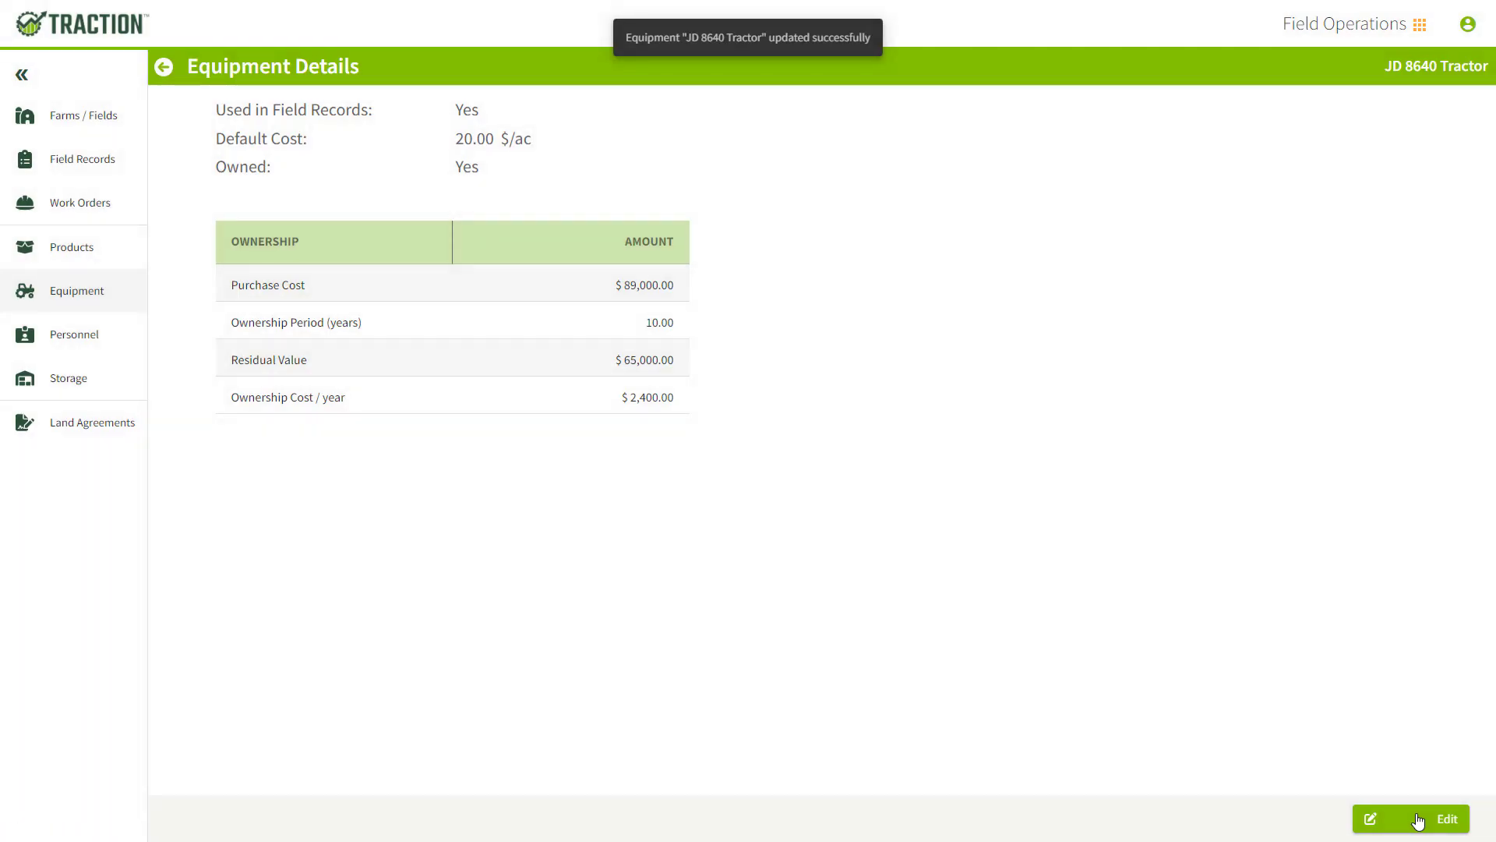
pyautogui.click(164, 69)
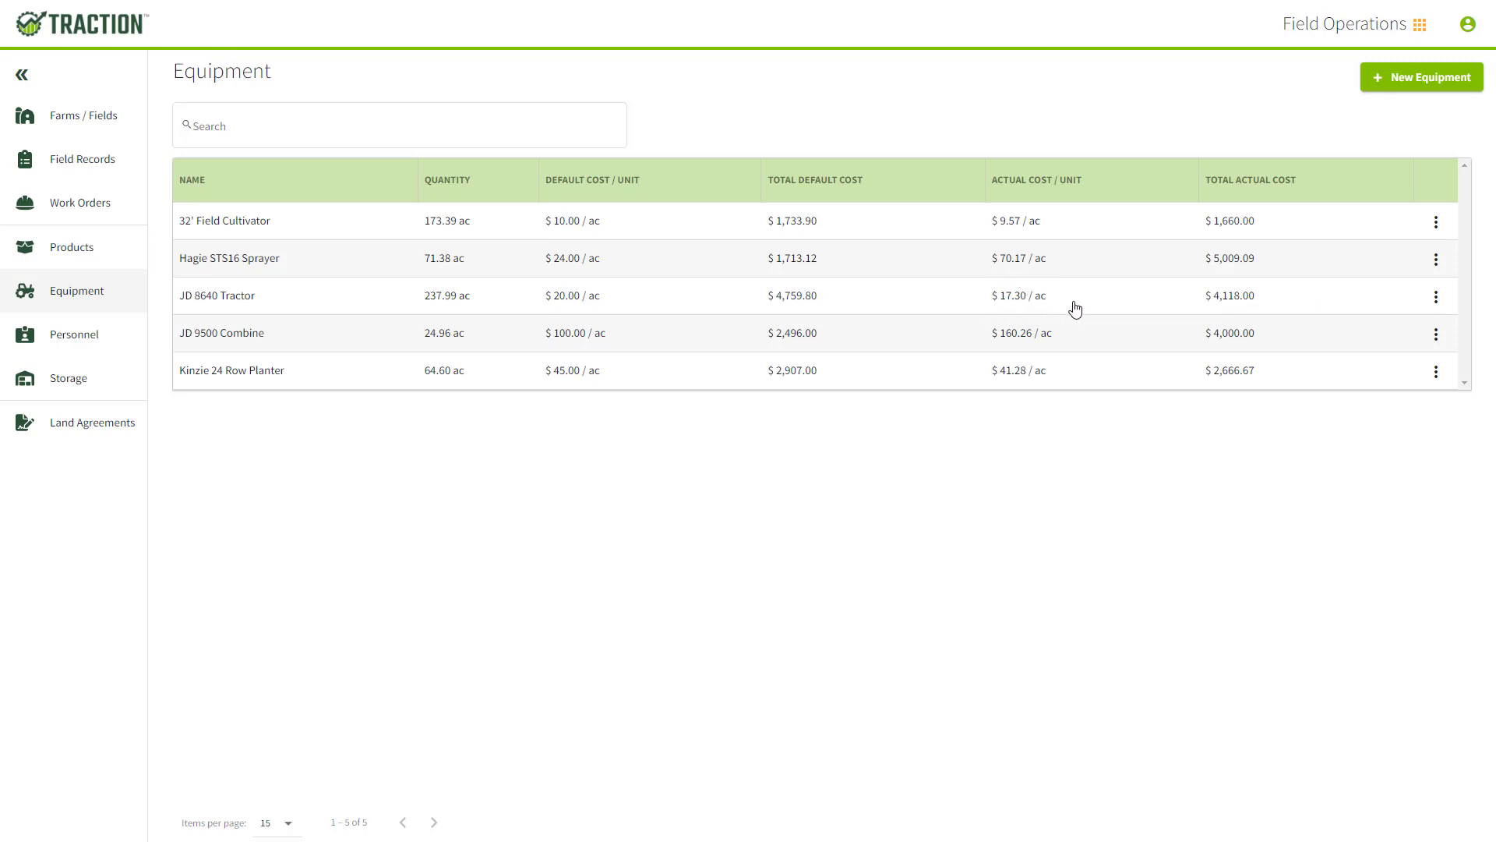
pyautogui.click(1437, 298)
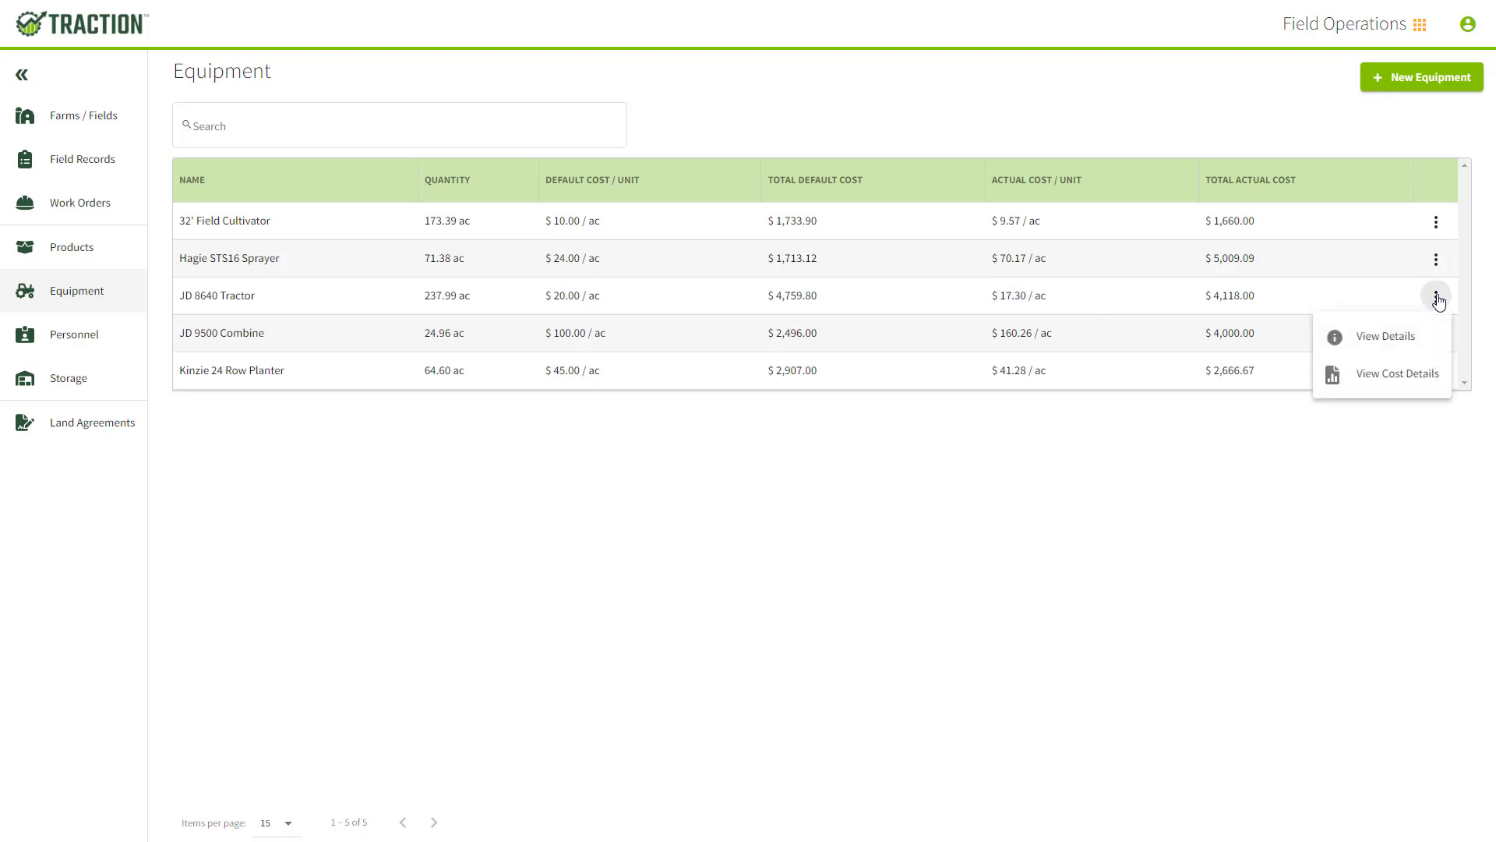
# Open the JD 8640 Tractor's cost details and filter them to Field Records only.
pyautogui.click(1378, 378)
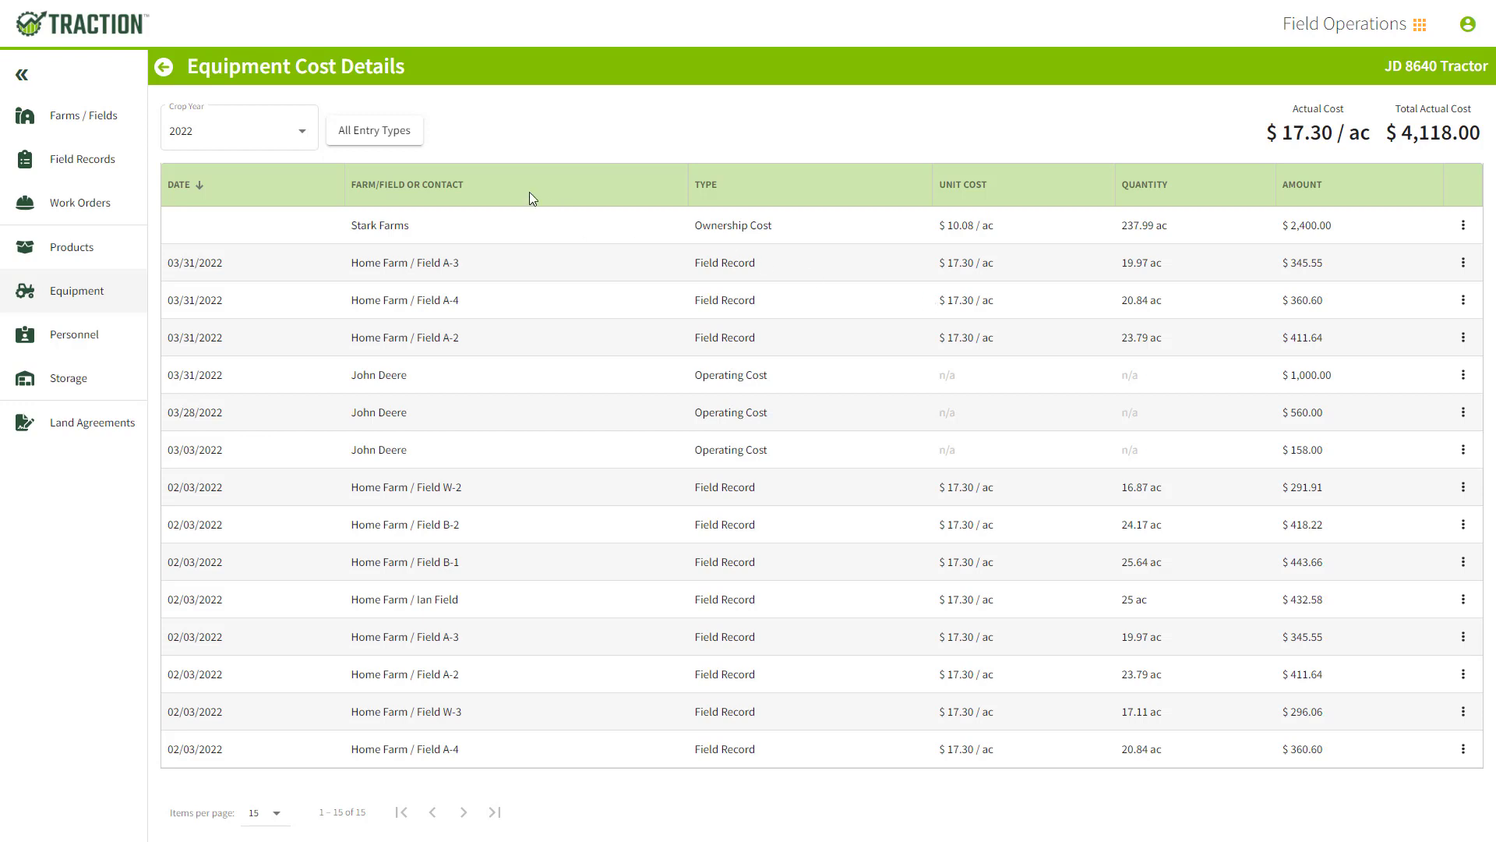
pyautogui.click(375, 138)
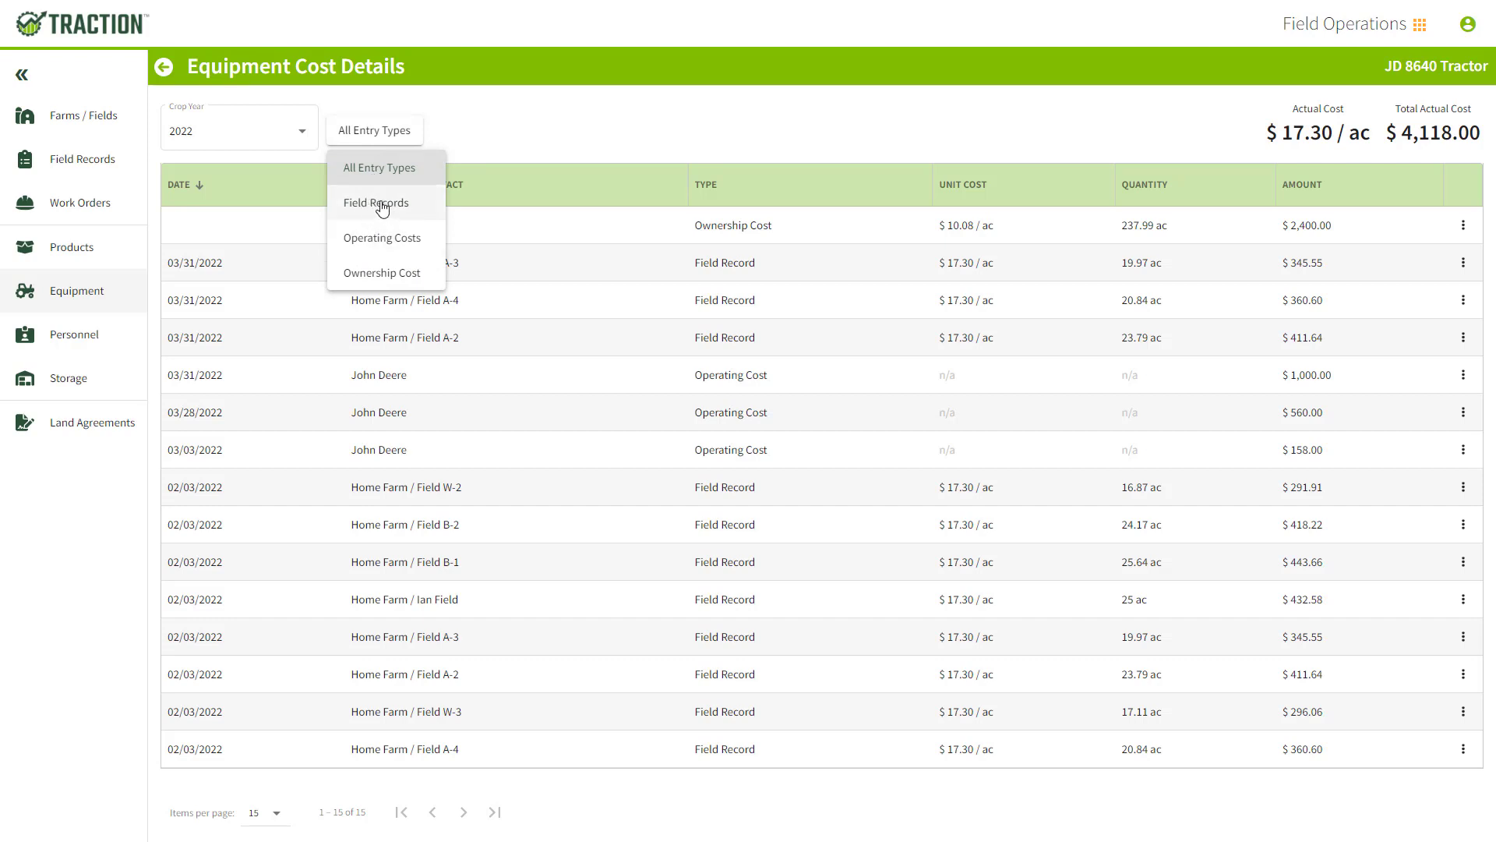
pyautogui.click(379, 205)
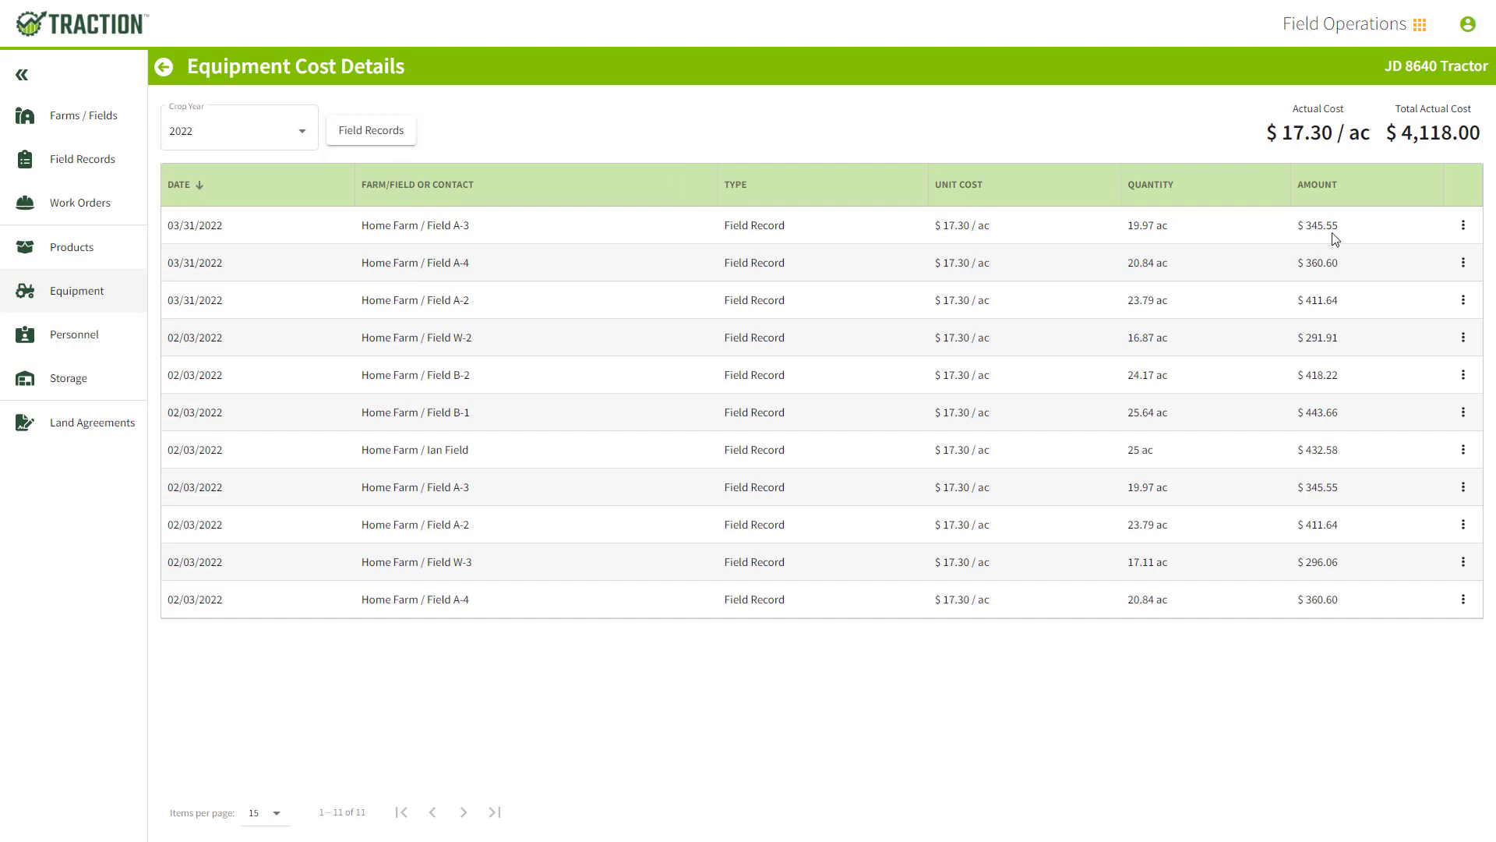
# Open the 03/31/2022 Field A-3 seeding record for editing, then discard it without saving.
pyautogui.click(1462, 226)
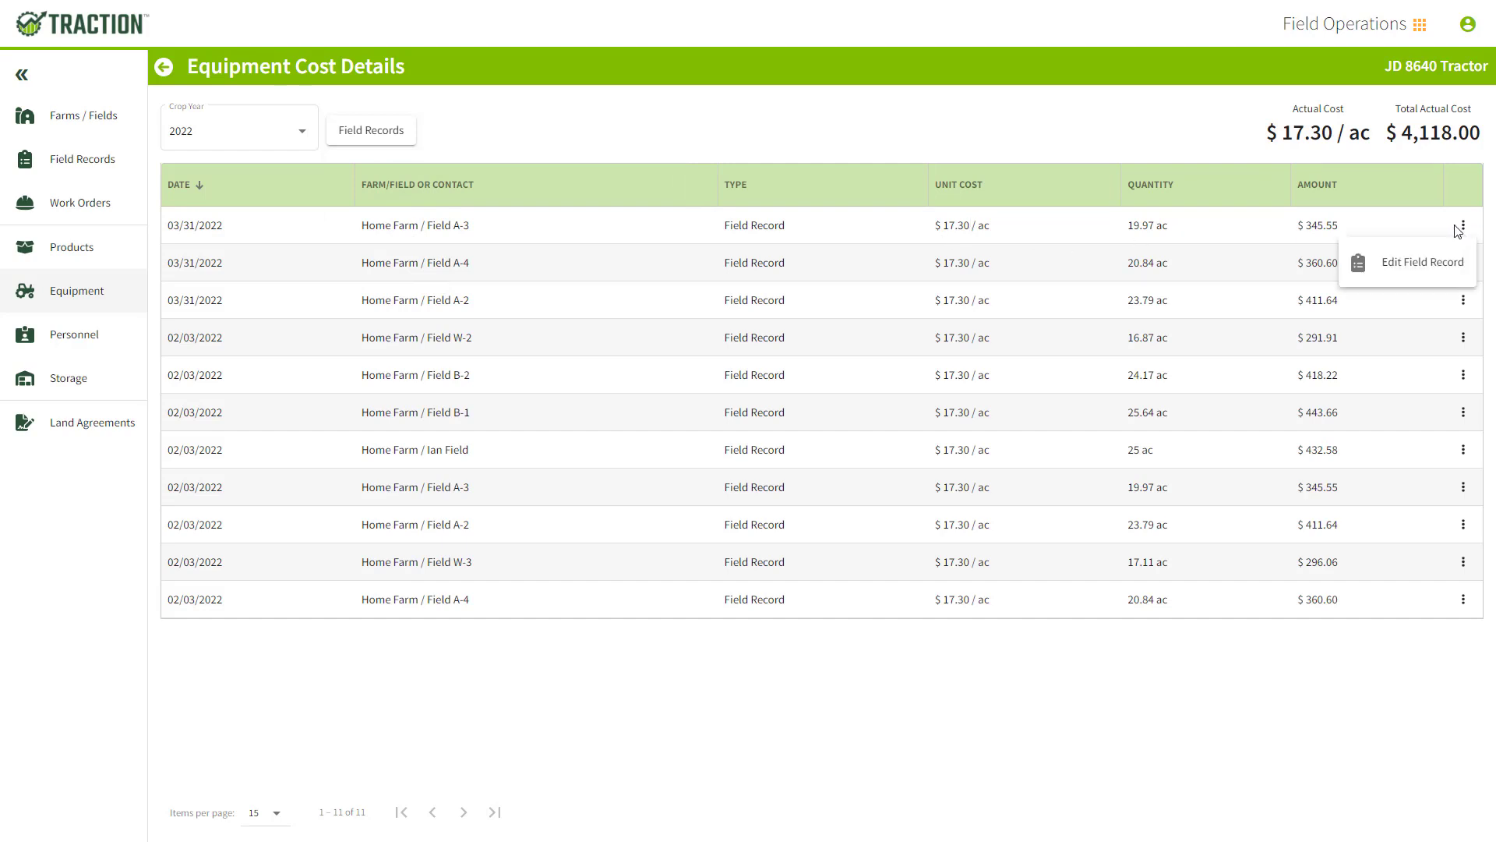
pyautogui.click(1404, 265)
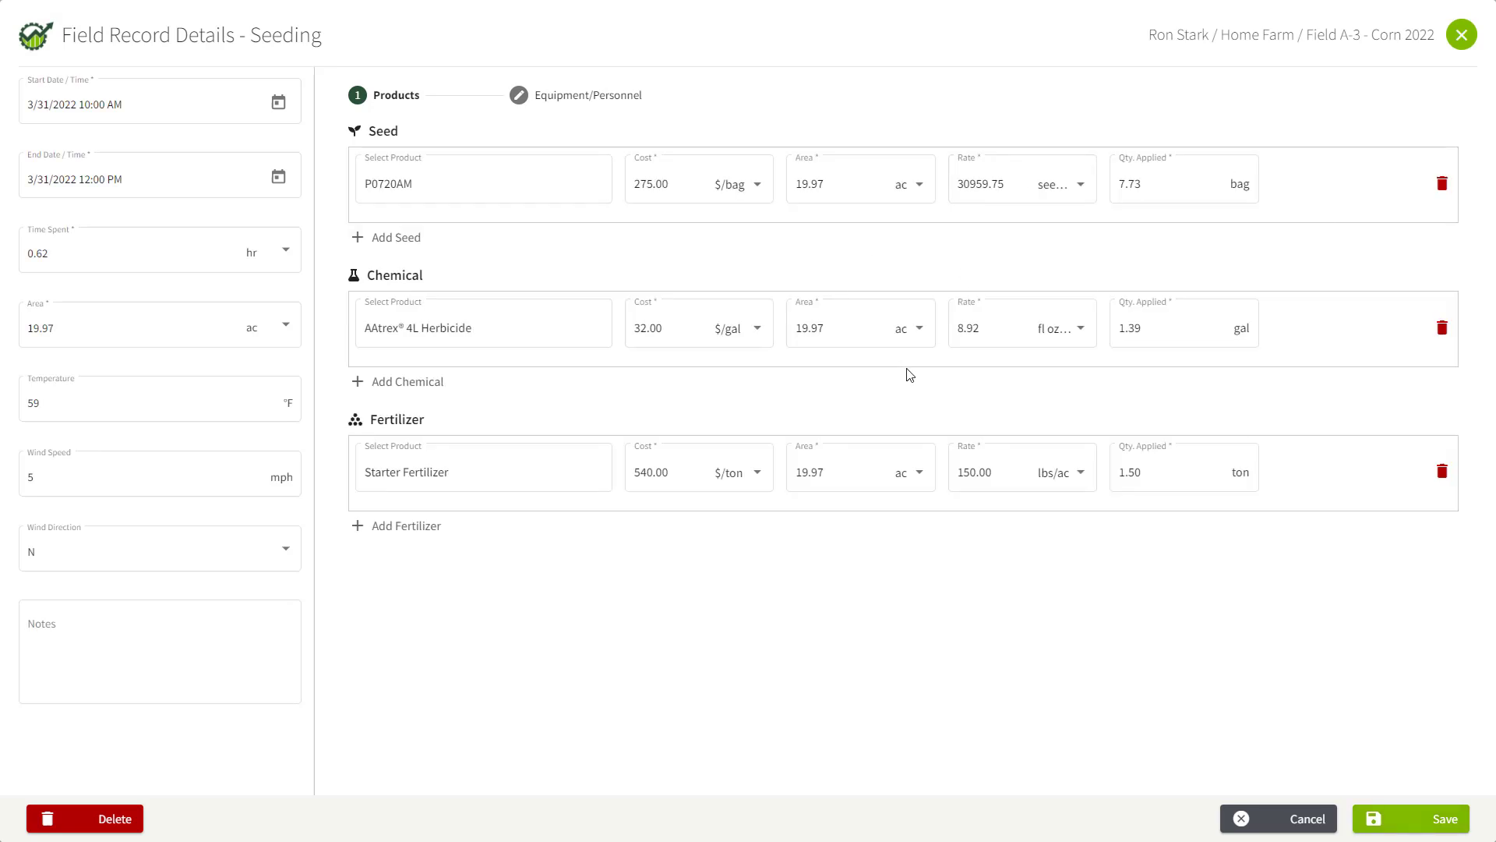
pyautogui.click(1460, 39)
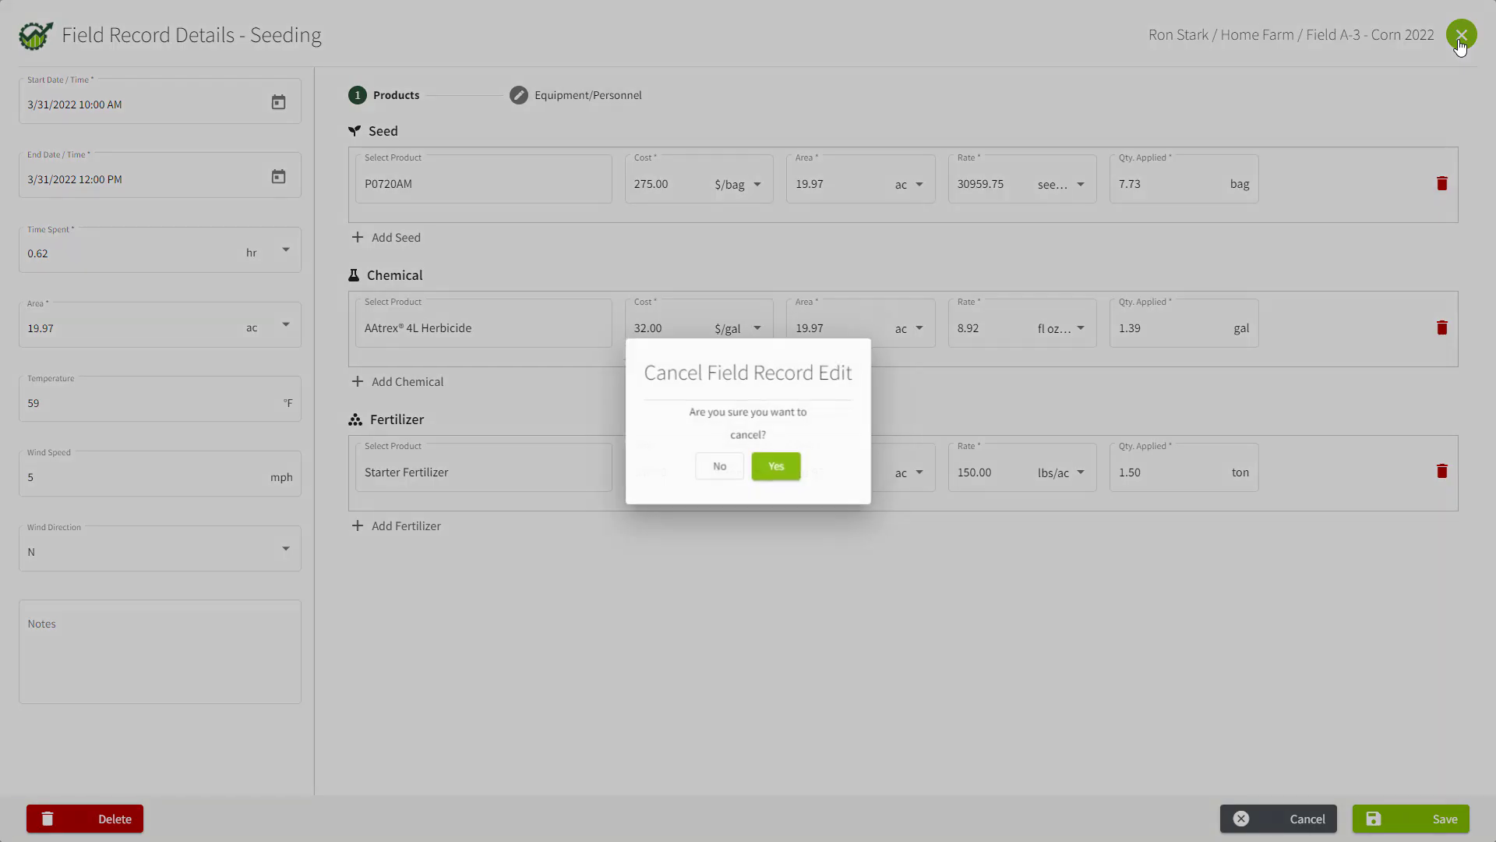
pyautogui.click(779, 467)
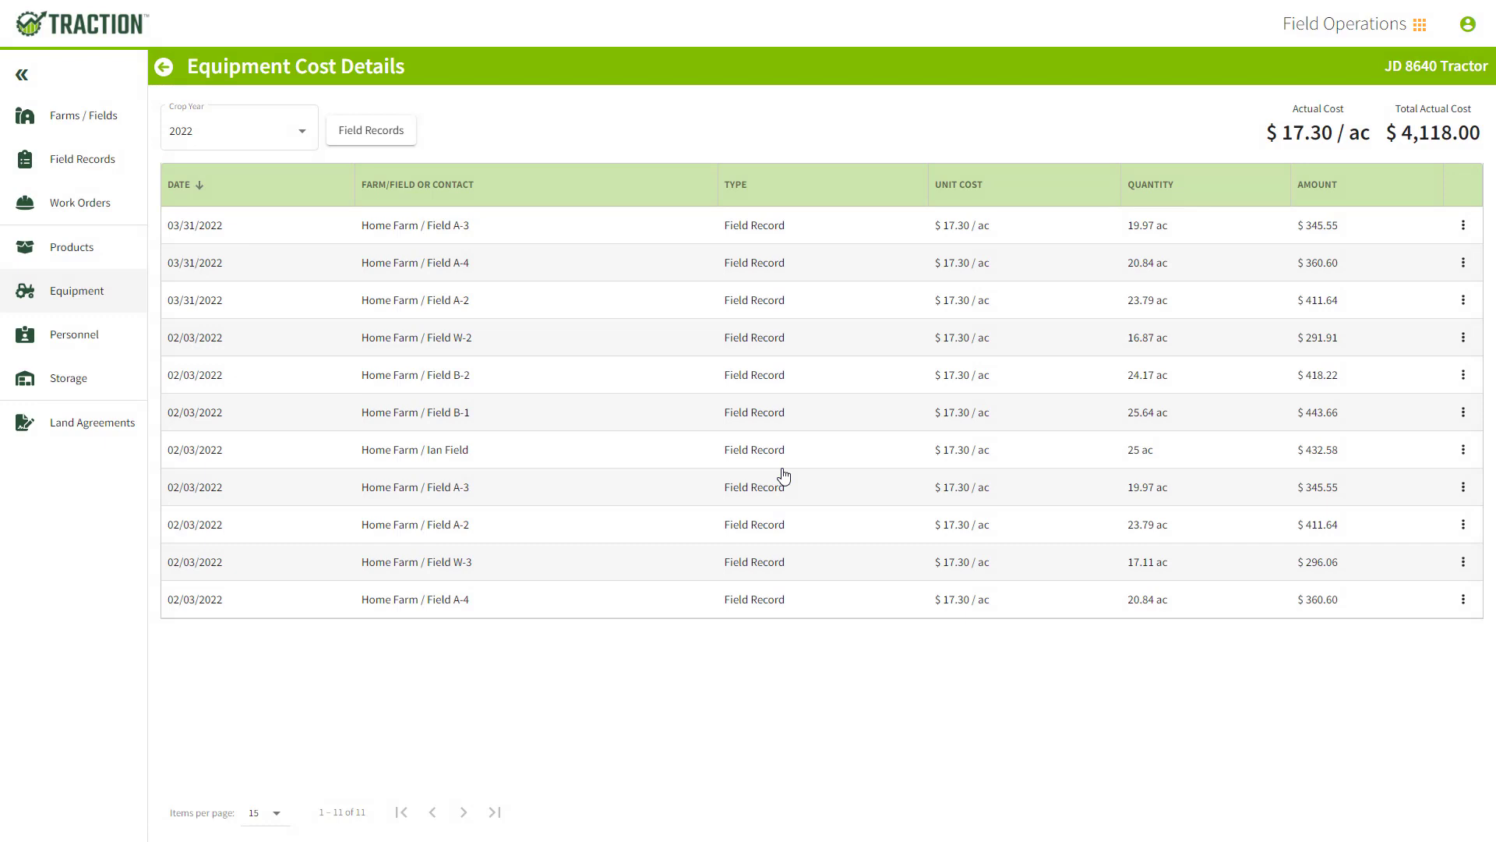
# Filter to Operating Costs (three entries, $1,718.00) and view the $560.00 parts payment without changes.
pyautogui.click(385, 136)
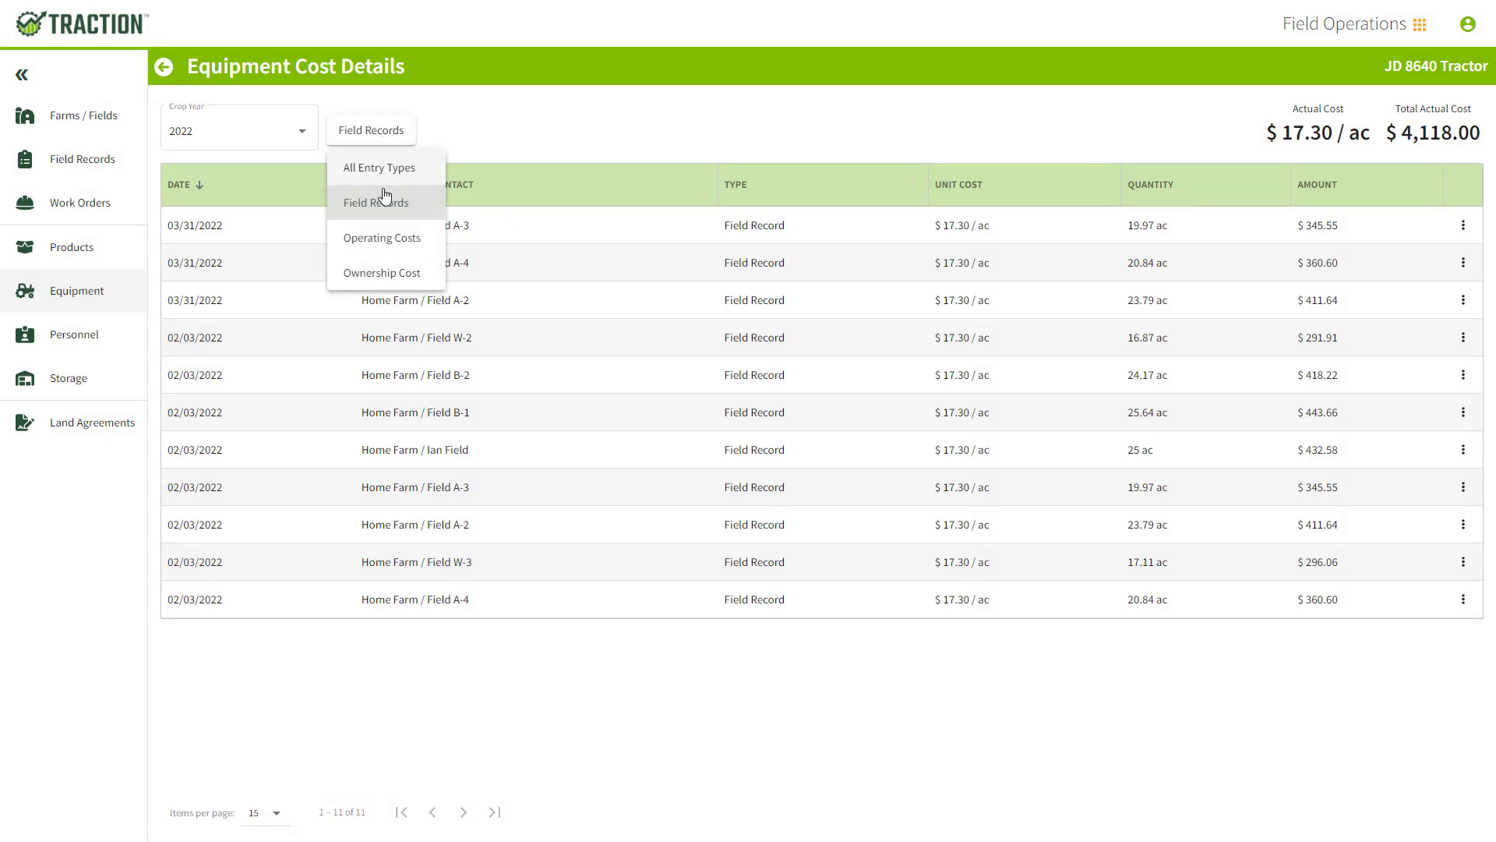
pyautogui.click(389, 241)
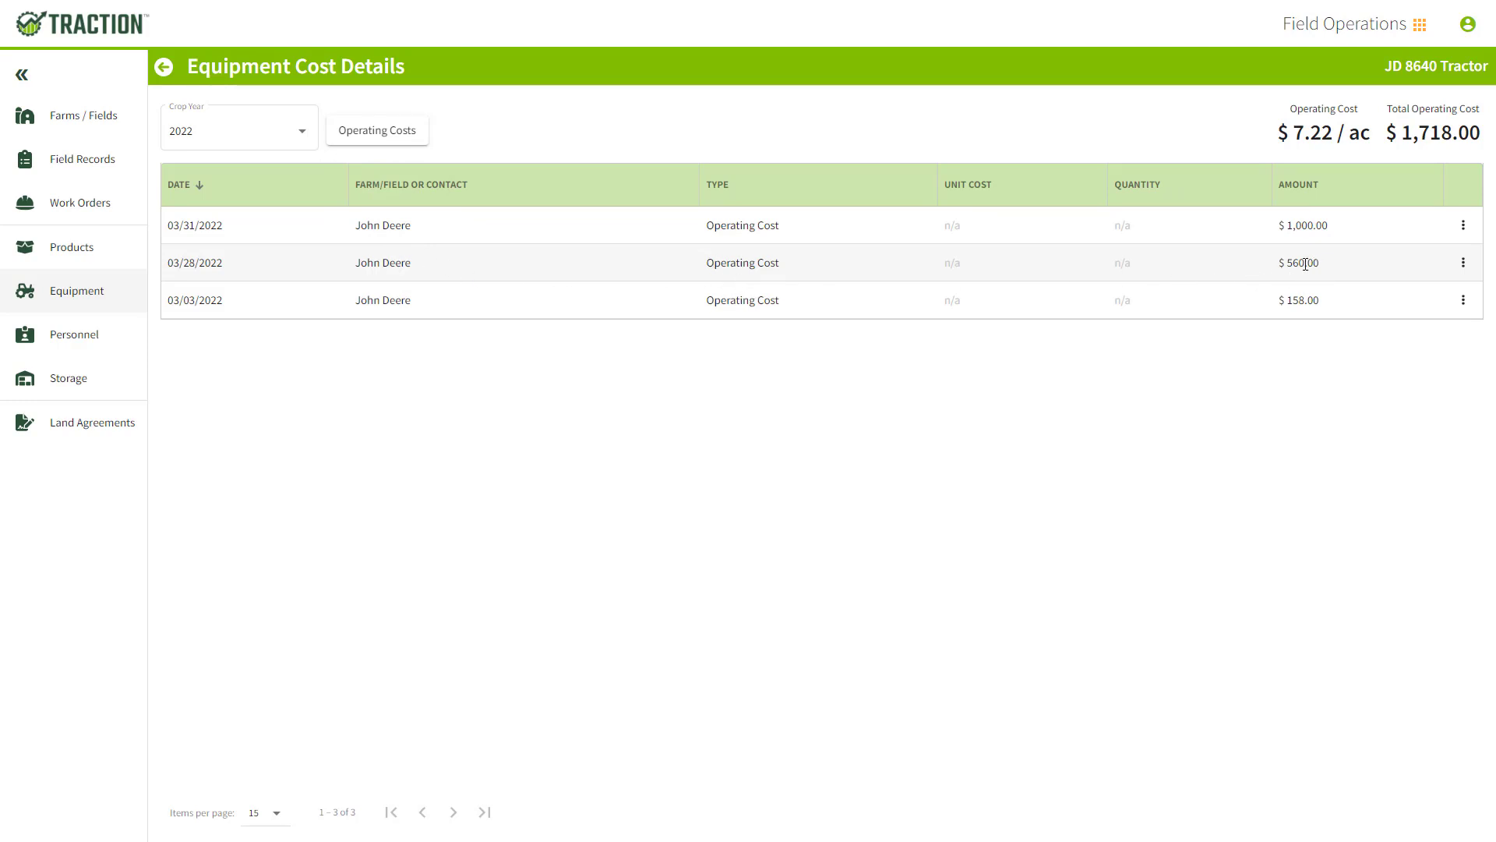
pyautogui.click(1464, 265)
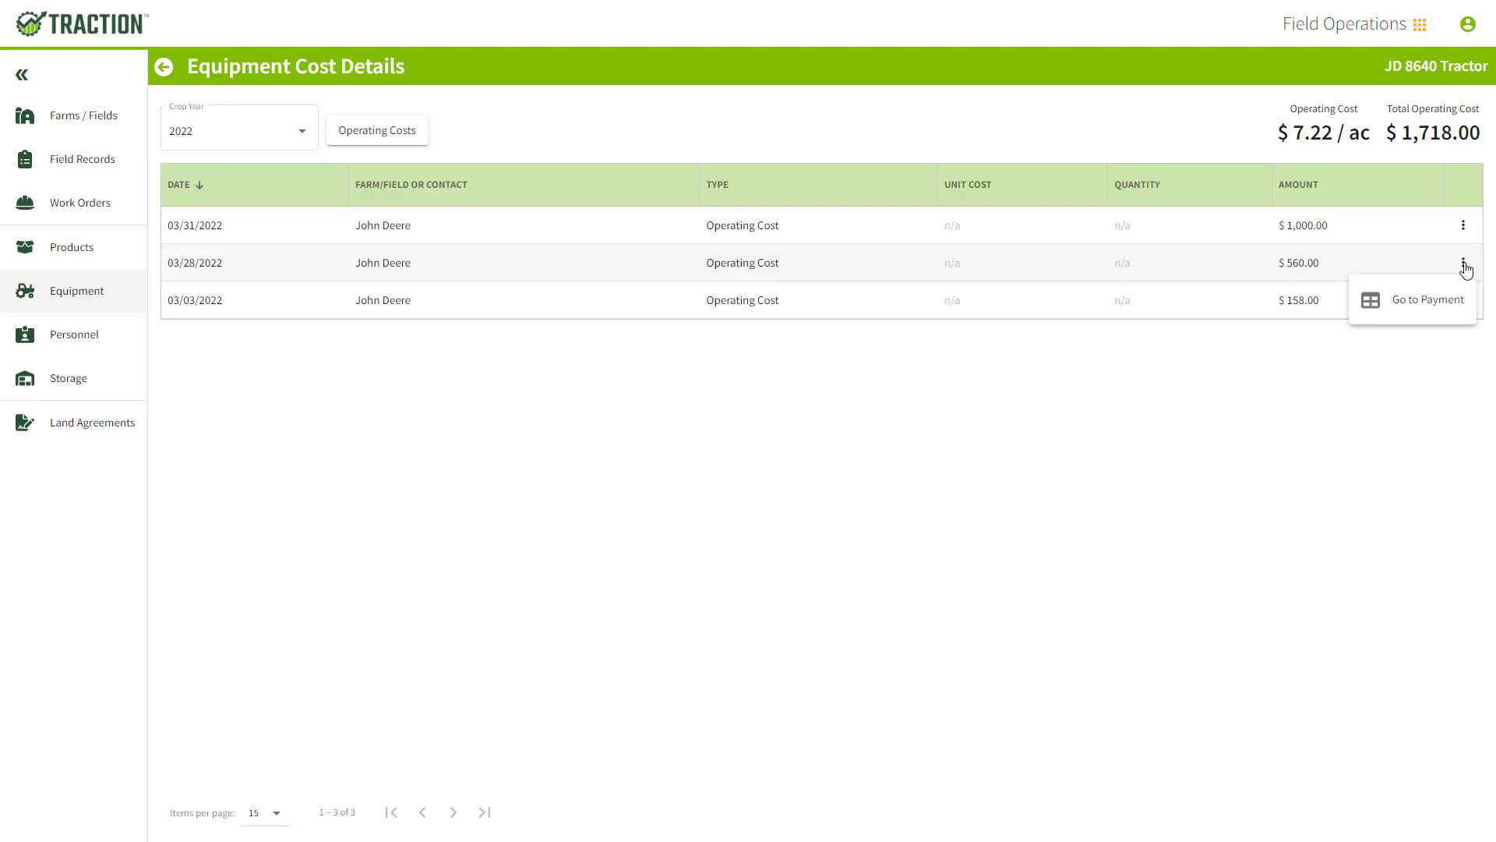
pyautogui.click(1413, 308)
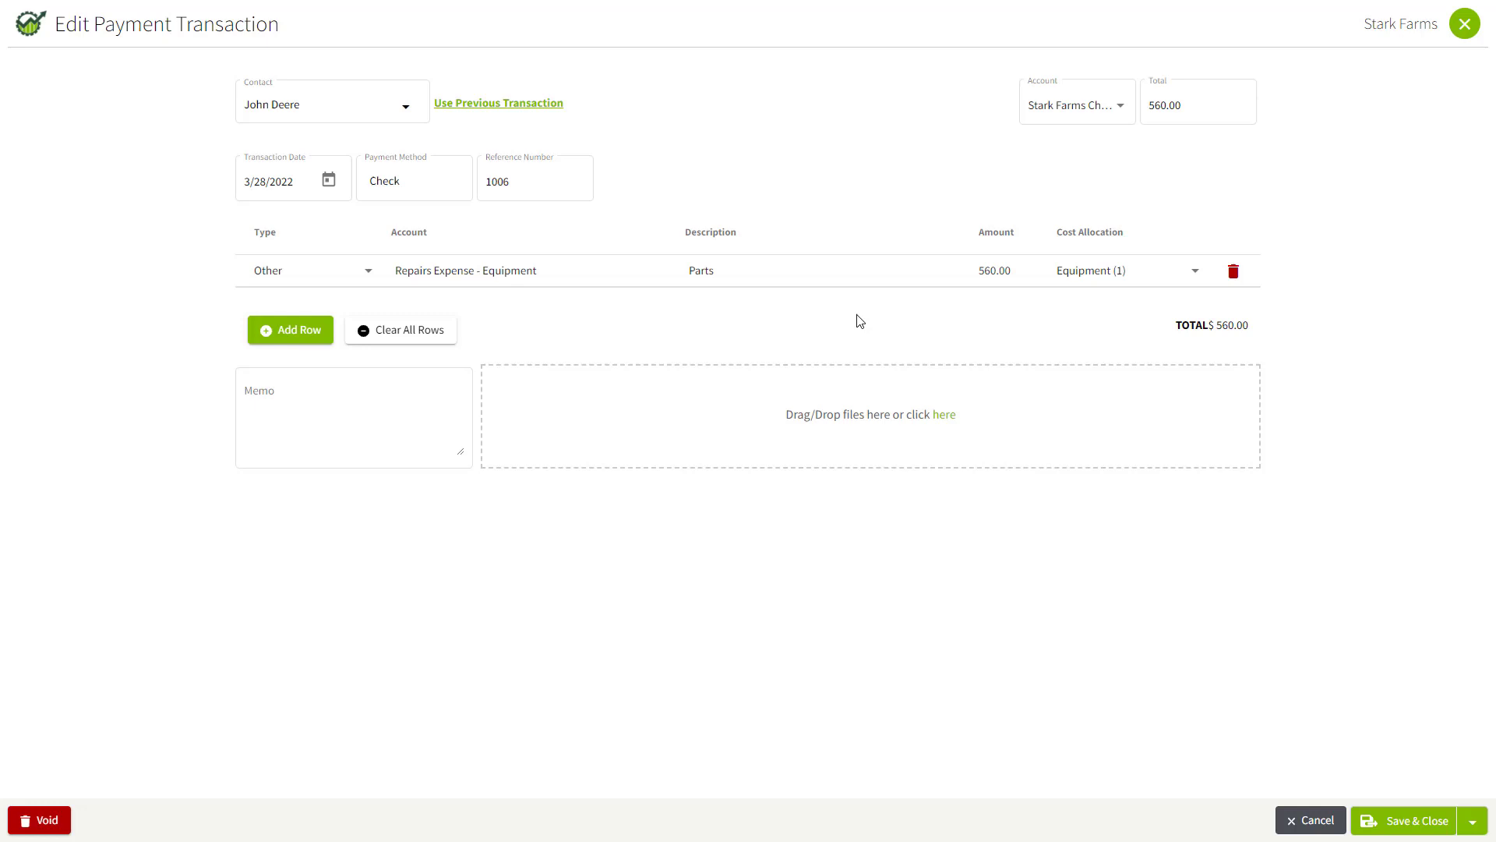
pyautogui.click(1297, 823)
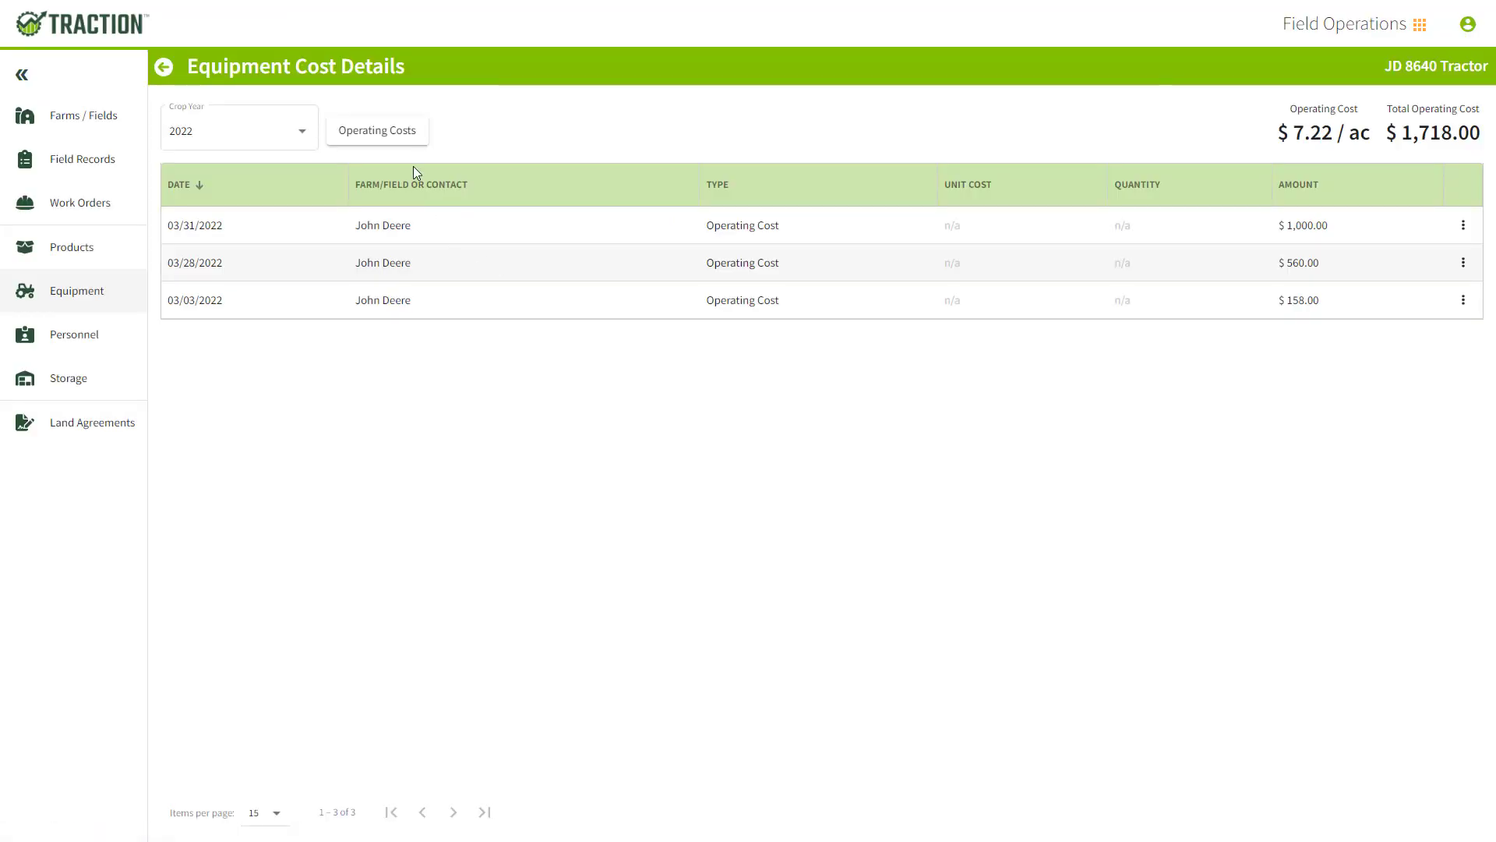
pyautogui.click(386, 133)
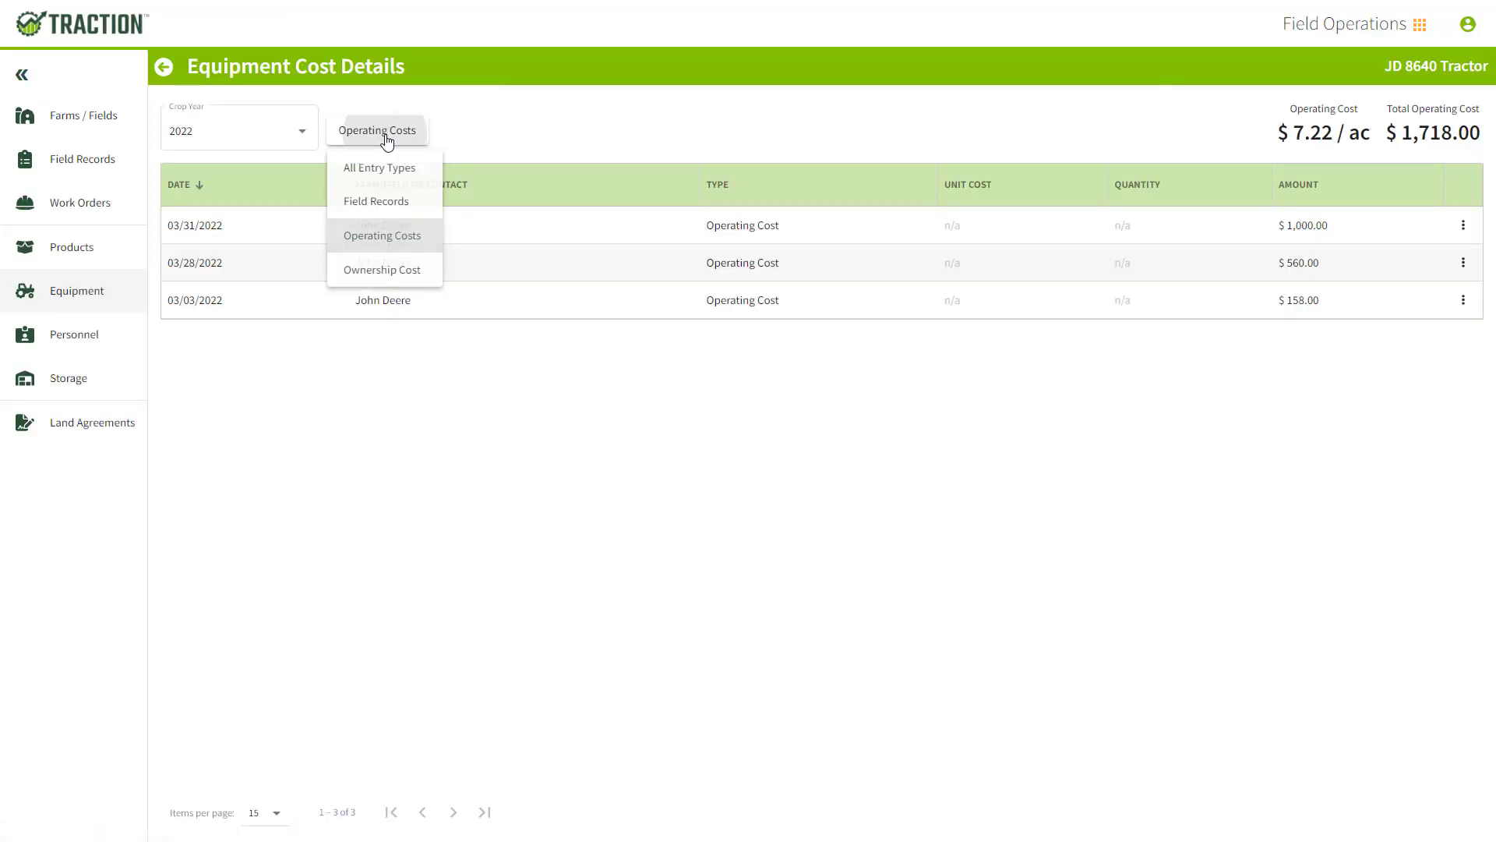
# Review the $2,400.00 Ownership Cost setup unchanged, then list all 15 entries of every type.
pyautogui.click(385, 273)
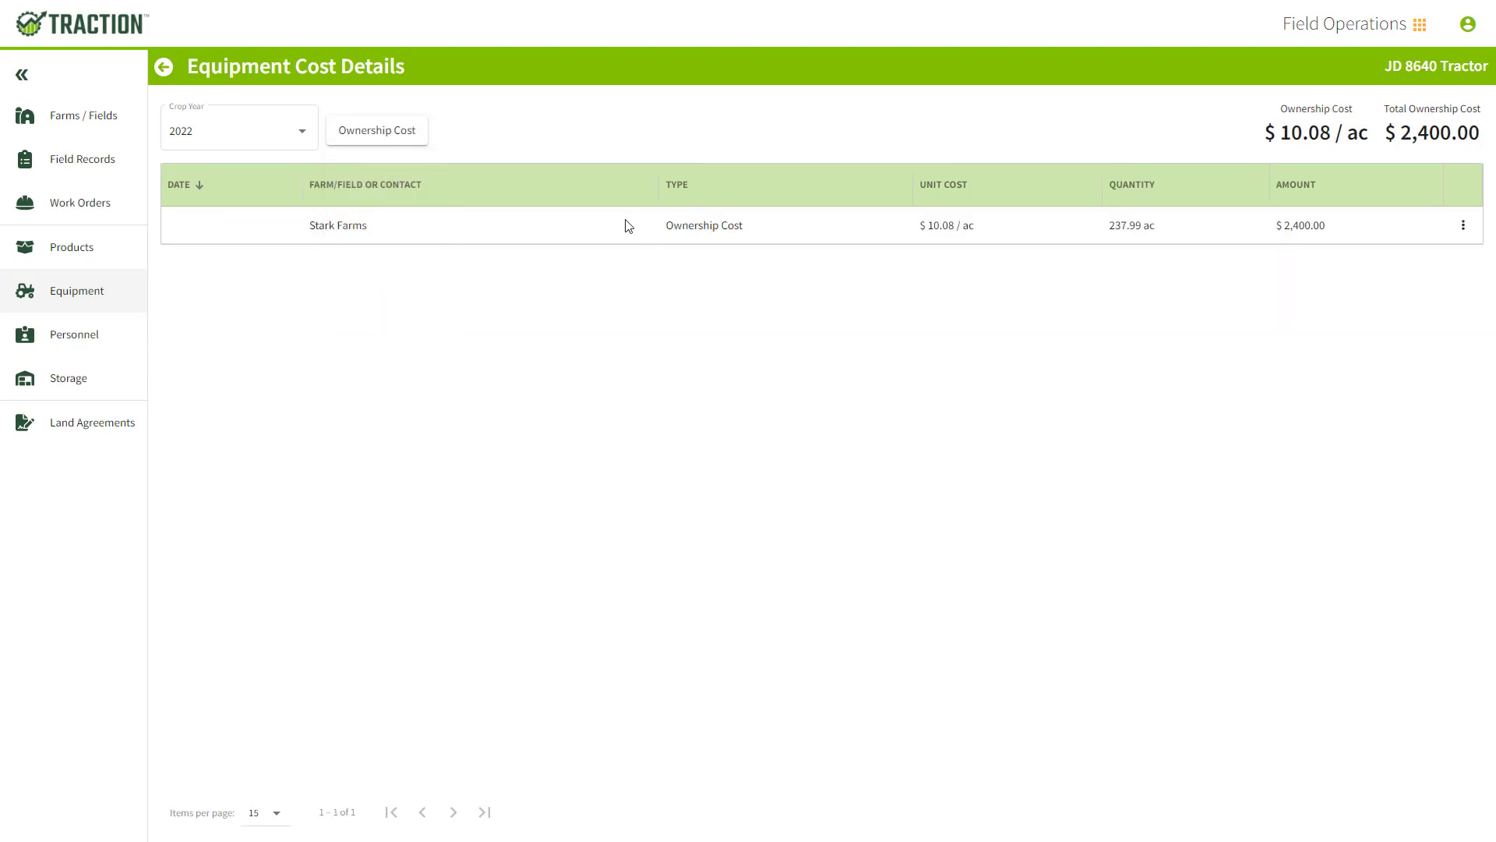
pyautogui.click(1463, 225)
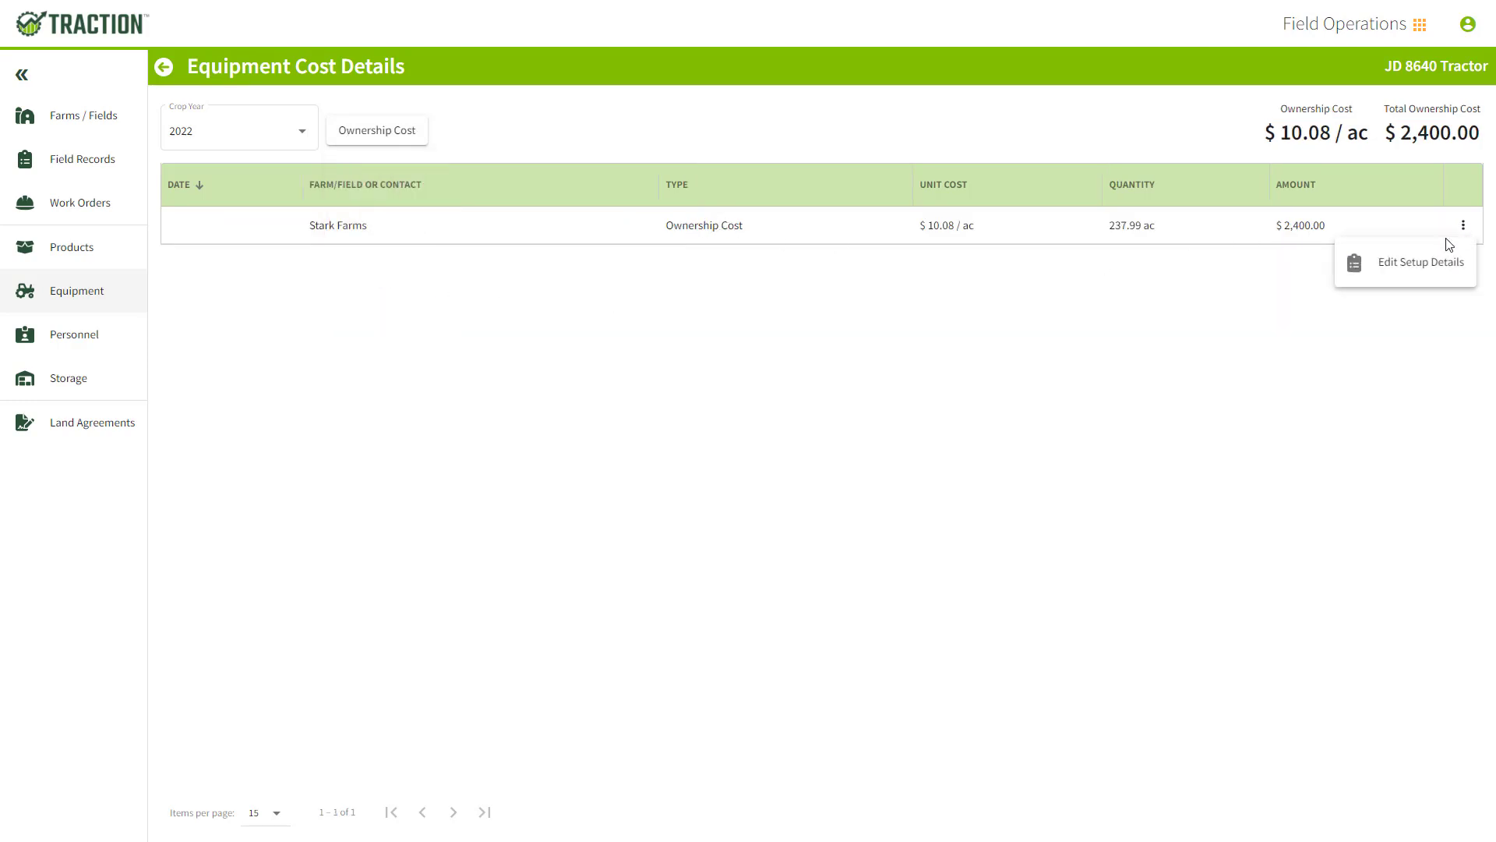
pyautogui.click(1408, 265)
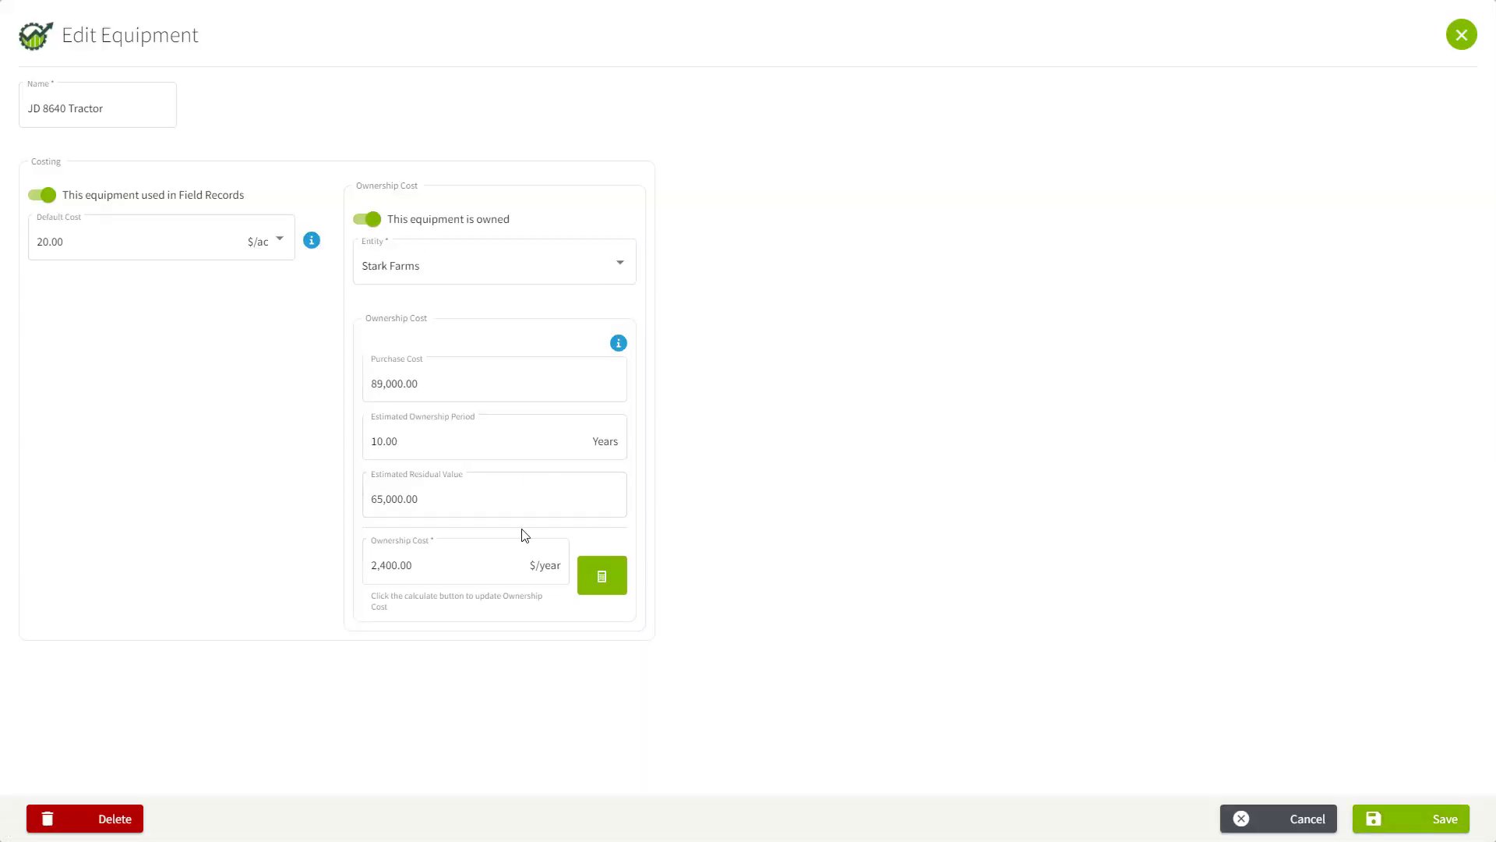
pyautogui.click(1460, 39)
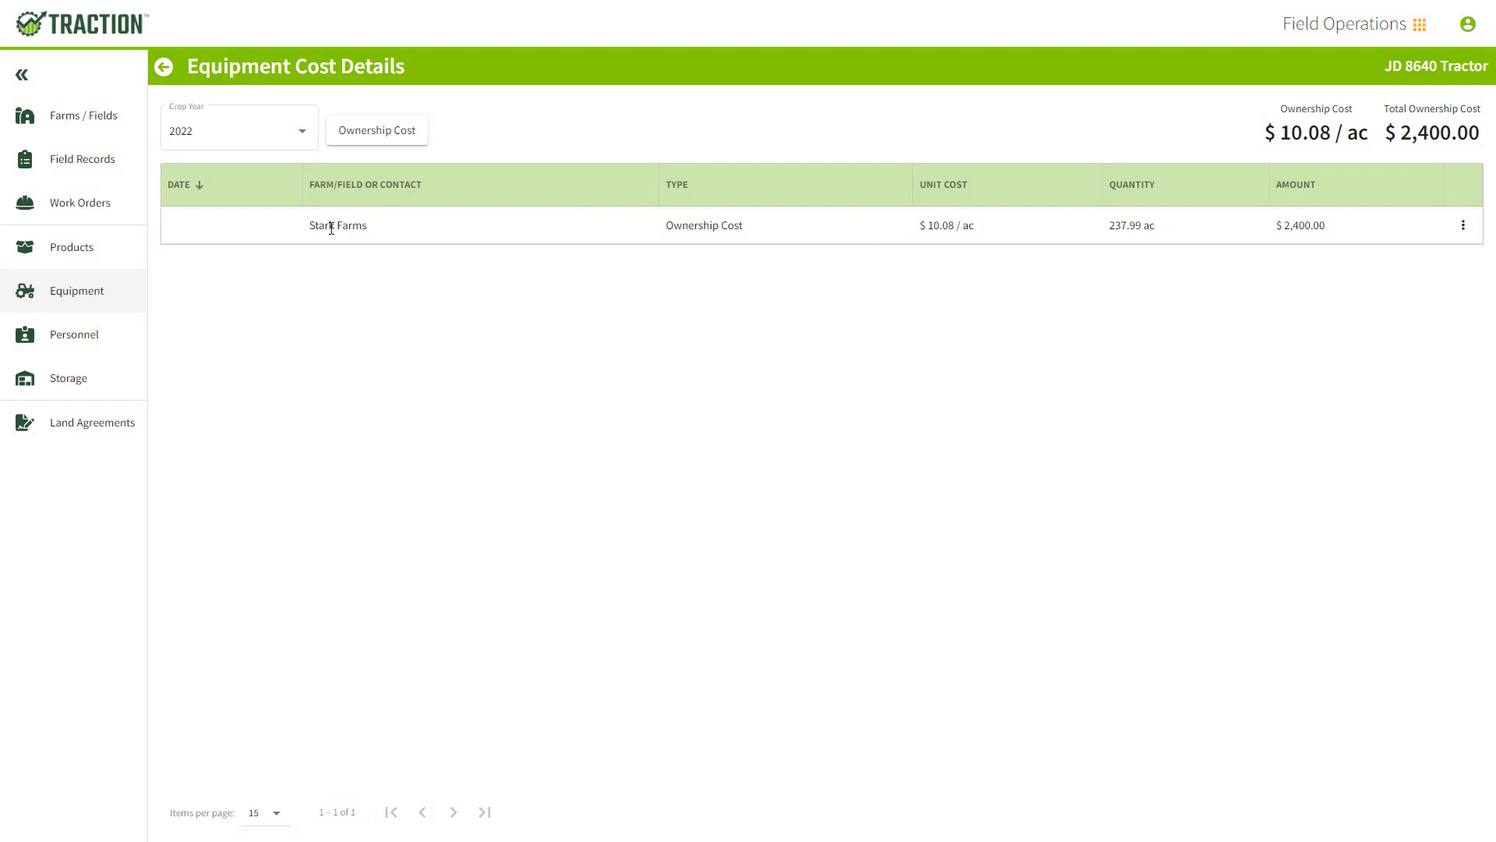
pyautogui.click(386, 133)
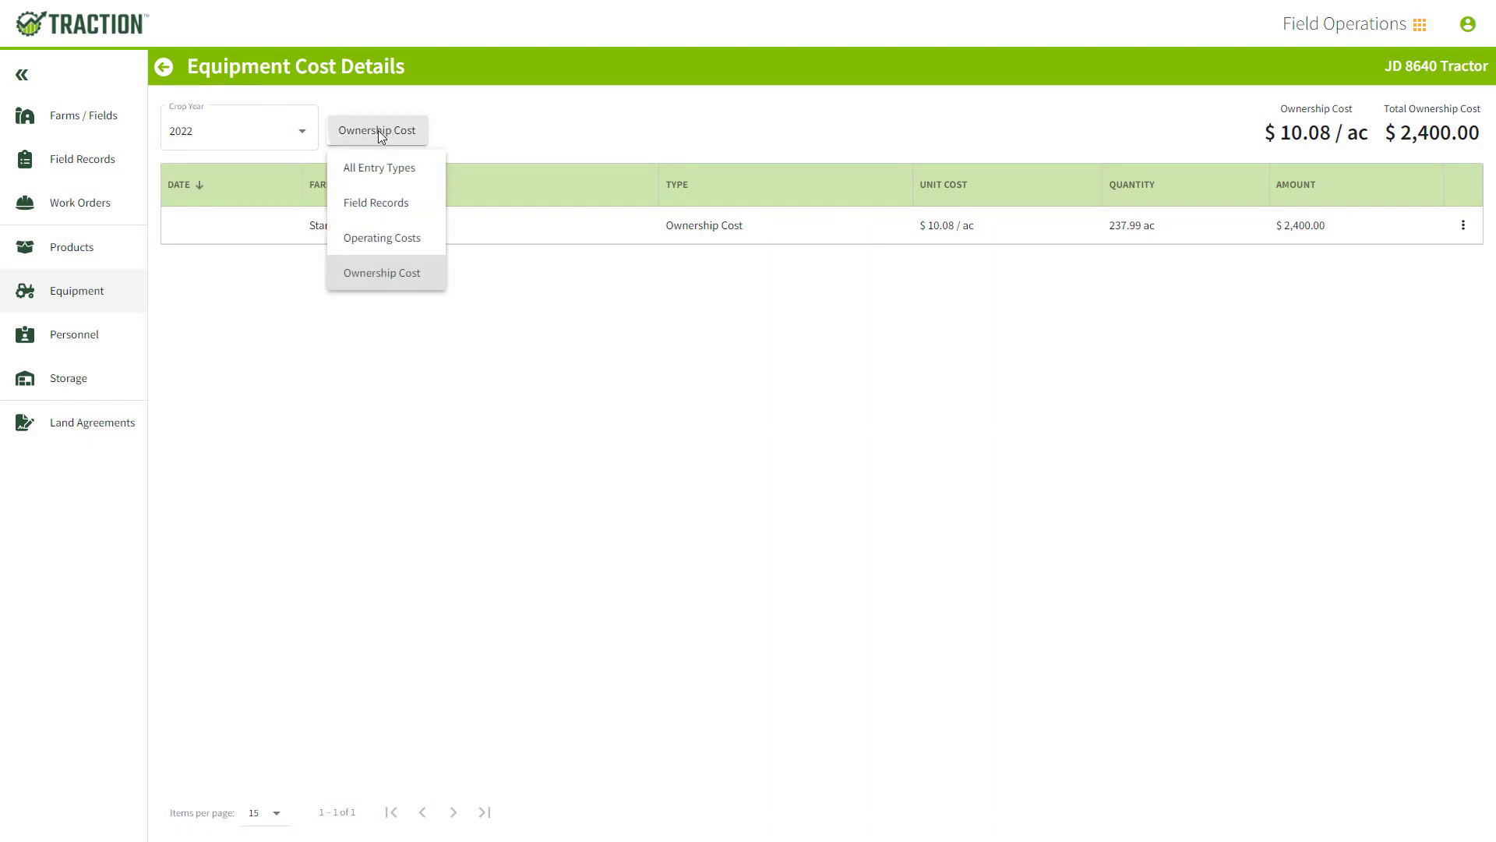
pyautogui.click(366, 168)
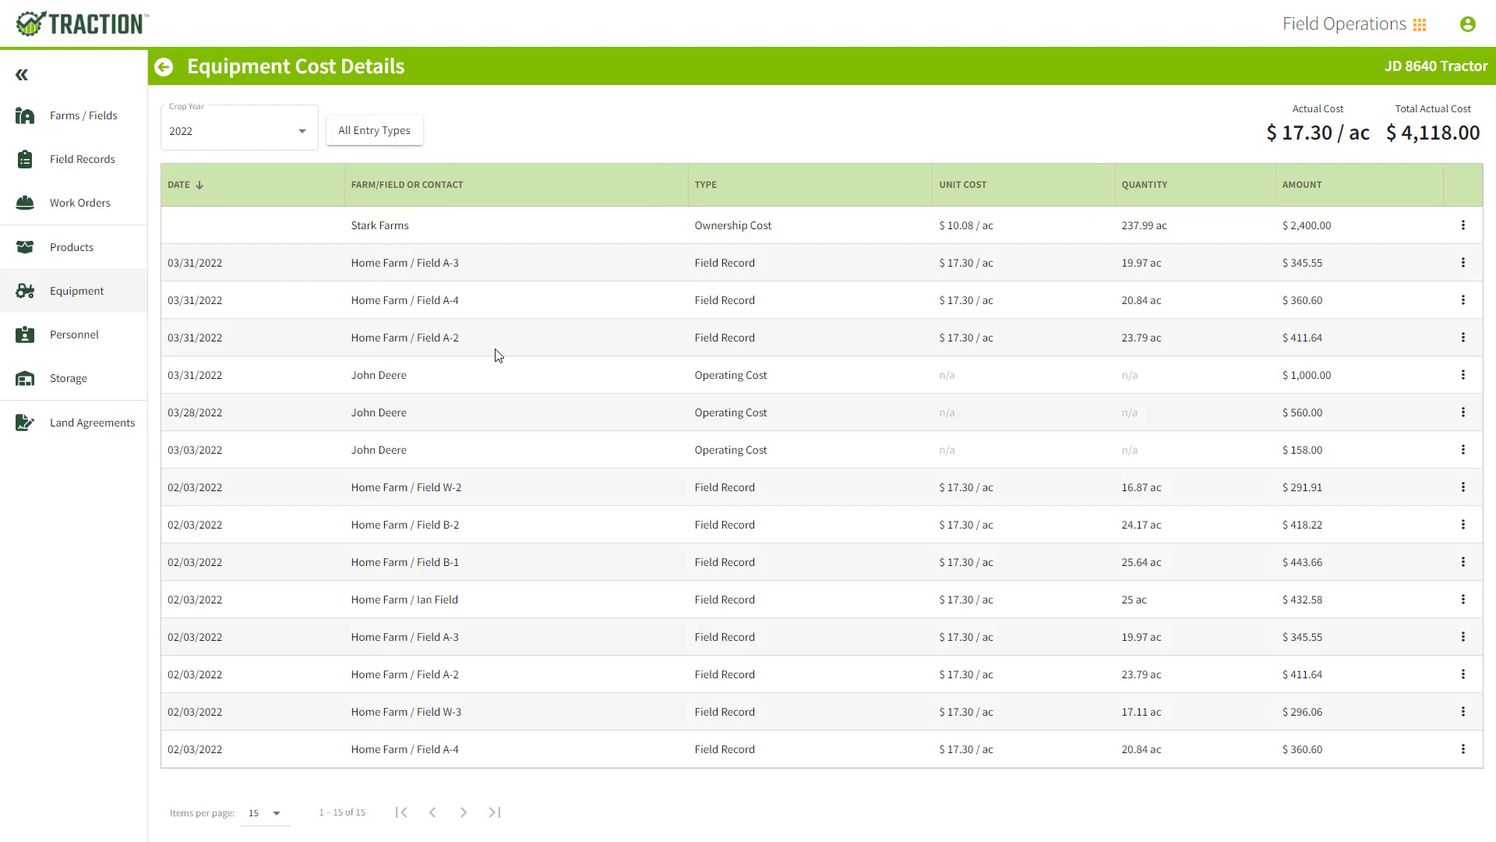